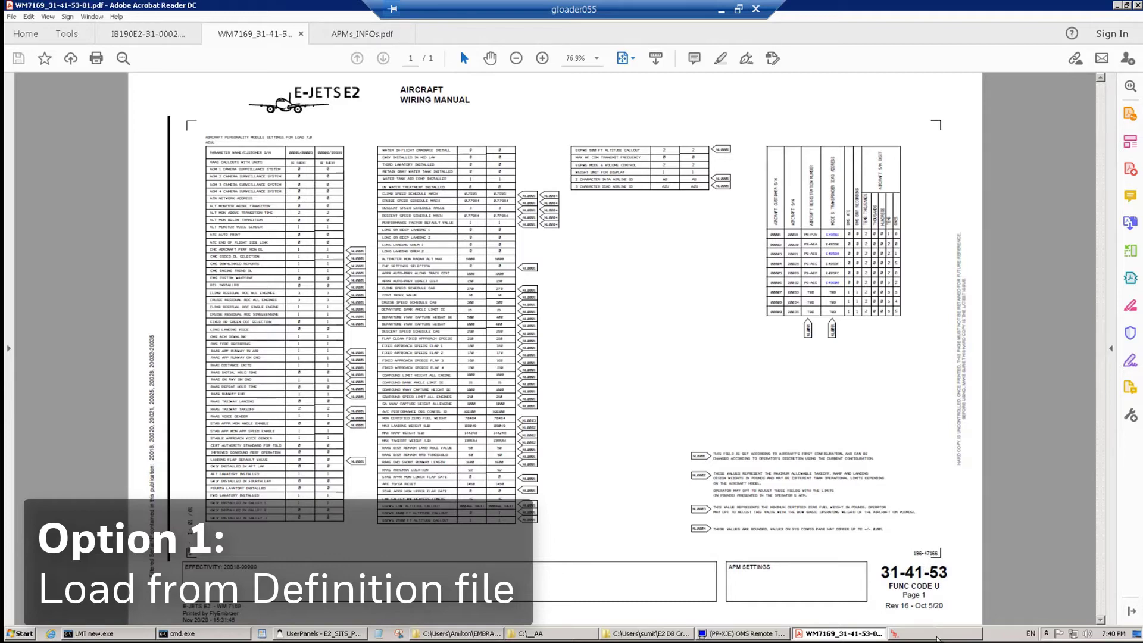
Bring back the Setting Tool window and set Alt Mon below Transition to Disable - 0 on page 2
mouse_move(937, 638)
left_click(932, 613)
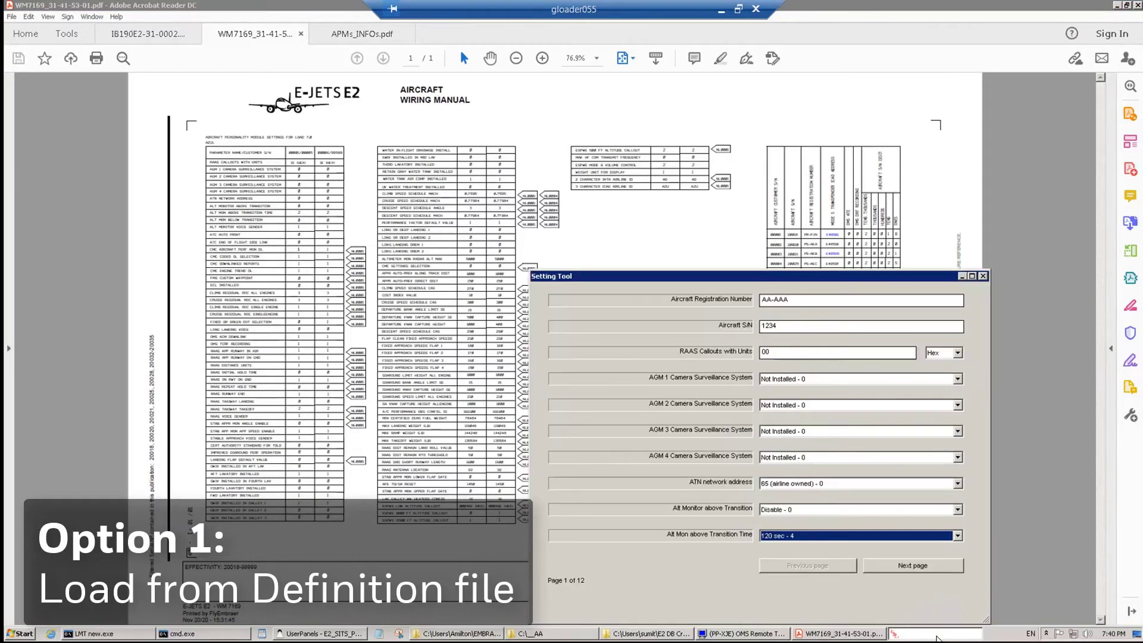
left_click(913, 566)
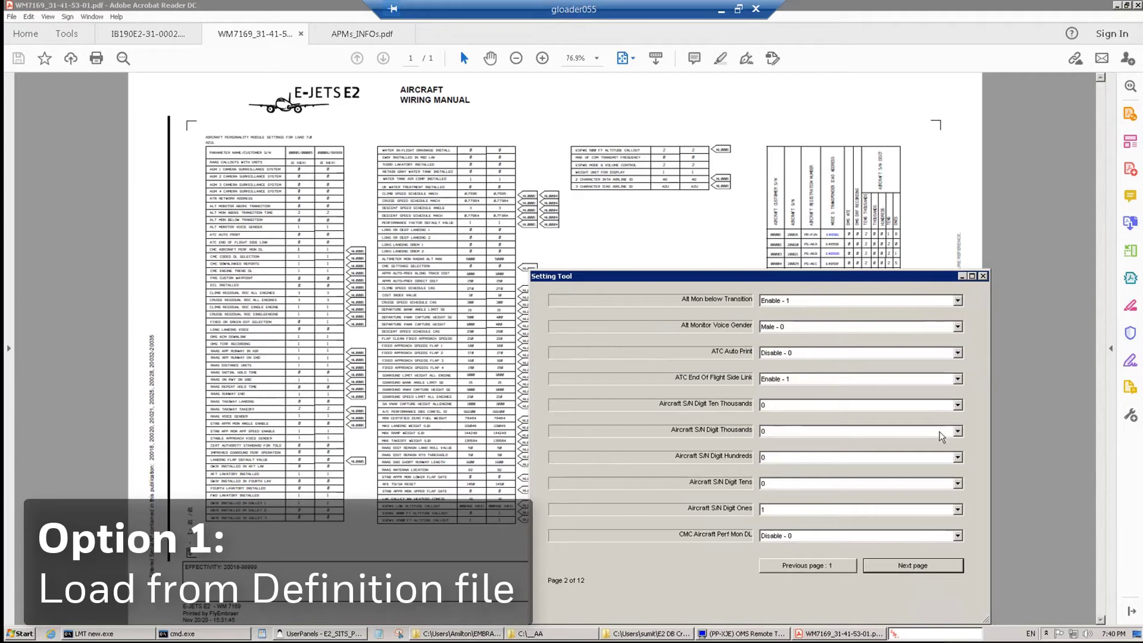
left_click(957, 302)
left_click(956, 301)
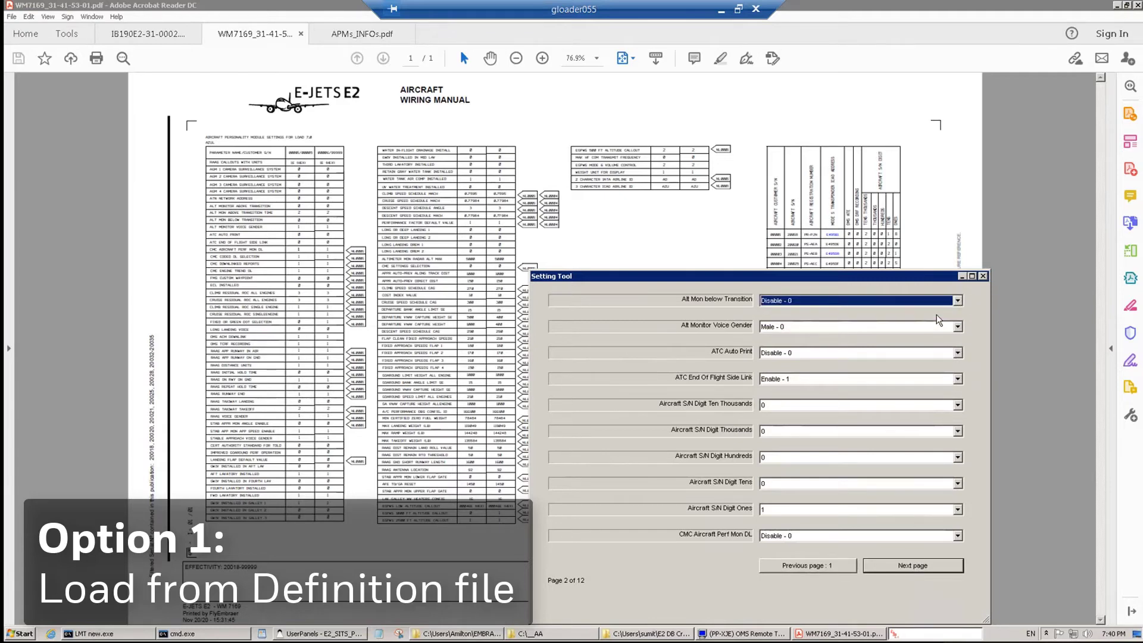
Review the remaining definition-file settings page by page through page 12 of 12
left_click(901, 569)
left_click(902, 569)
left_click(901, 570)
left_click(901, 569)
left_click(901, 569)
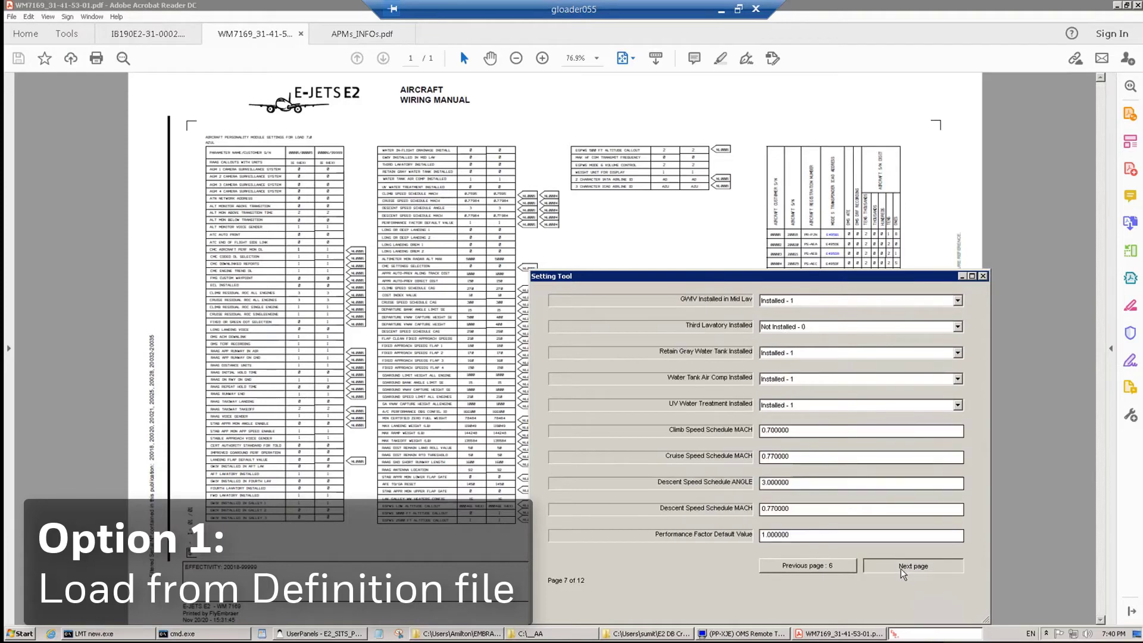
left_click(901, 569)
left_click(901, 569)
left_click(901, 569)
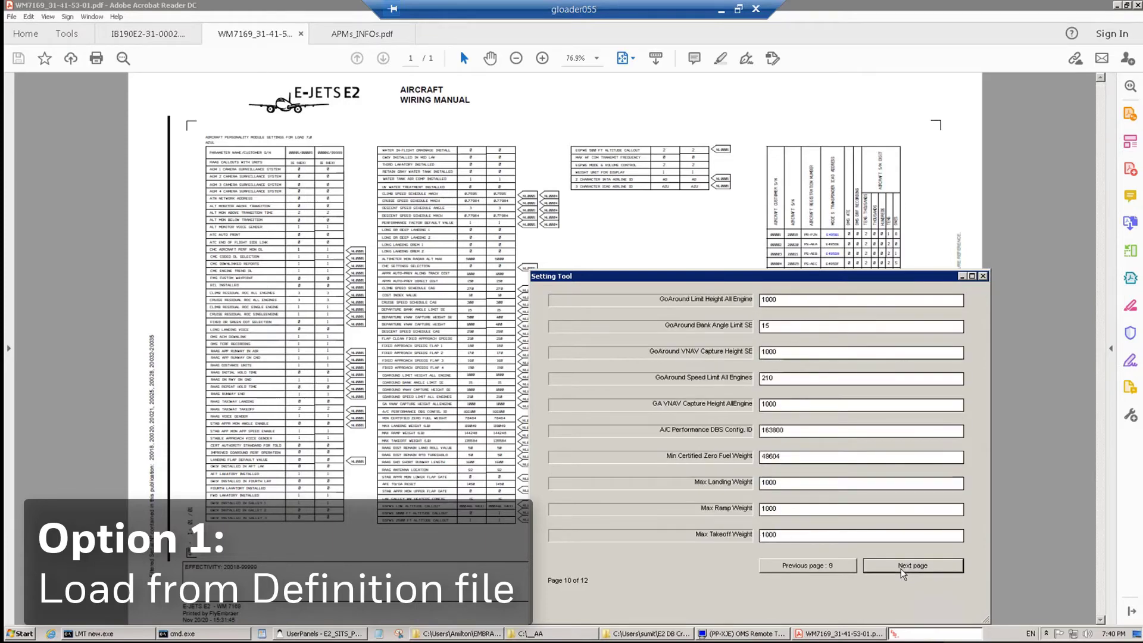
left_click(901, 569)
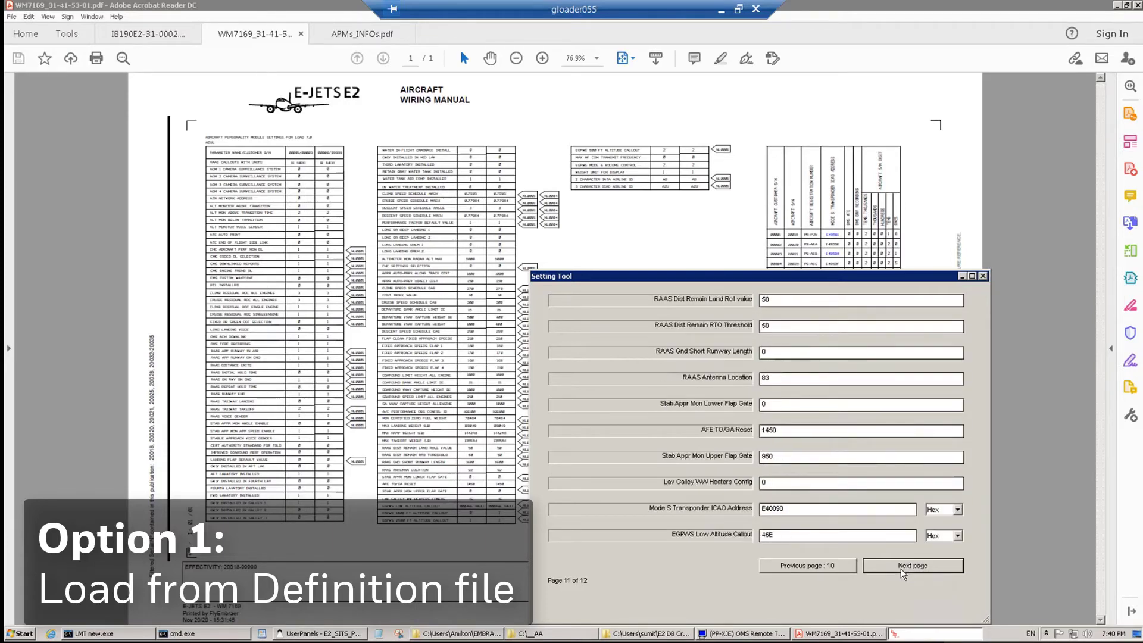
left_click(901, 569)
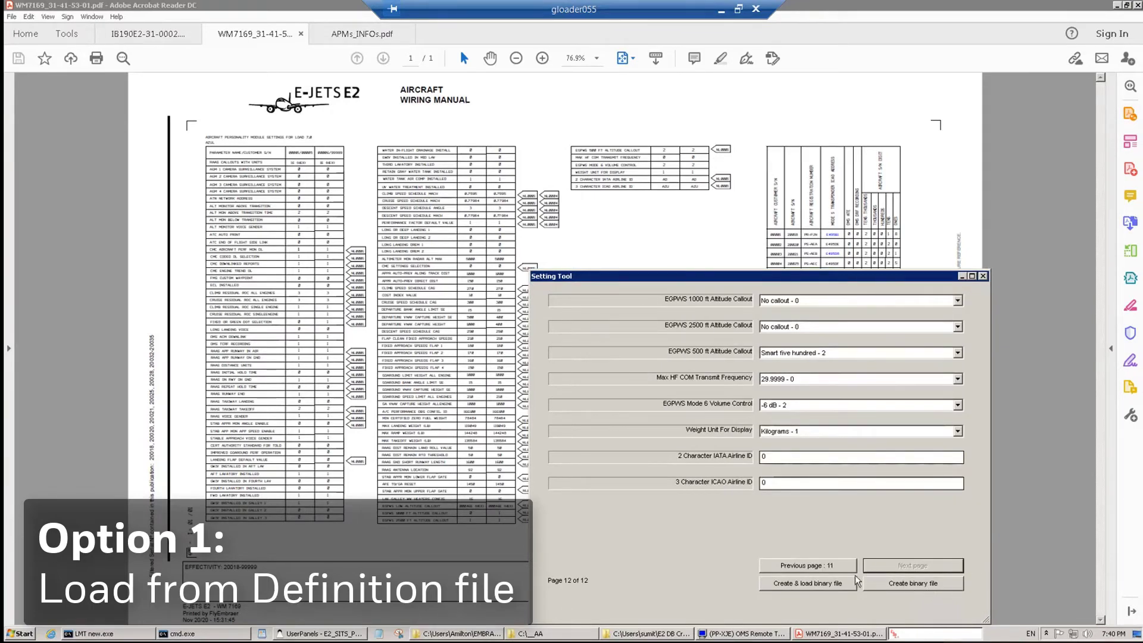
Start creating the binary file, with C:\AA_LOAD_7_0\NEW_APM_SETTINGS as the output folder
left_click(946, 582)
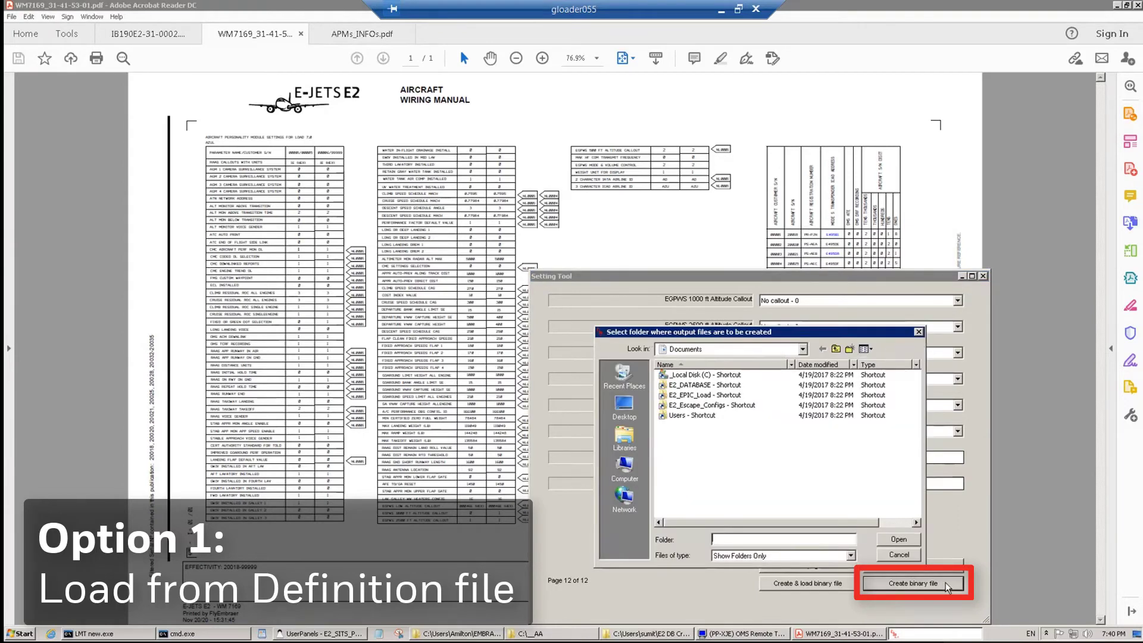
left_click(803, 349)
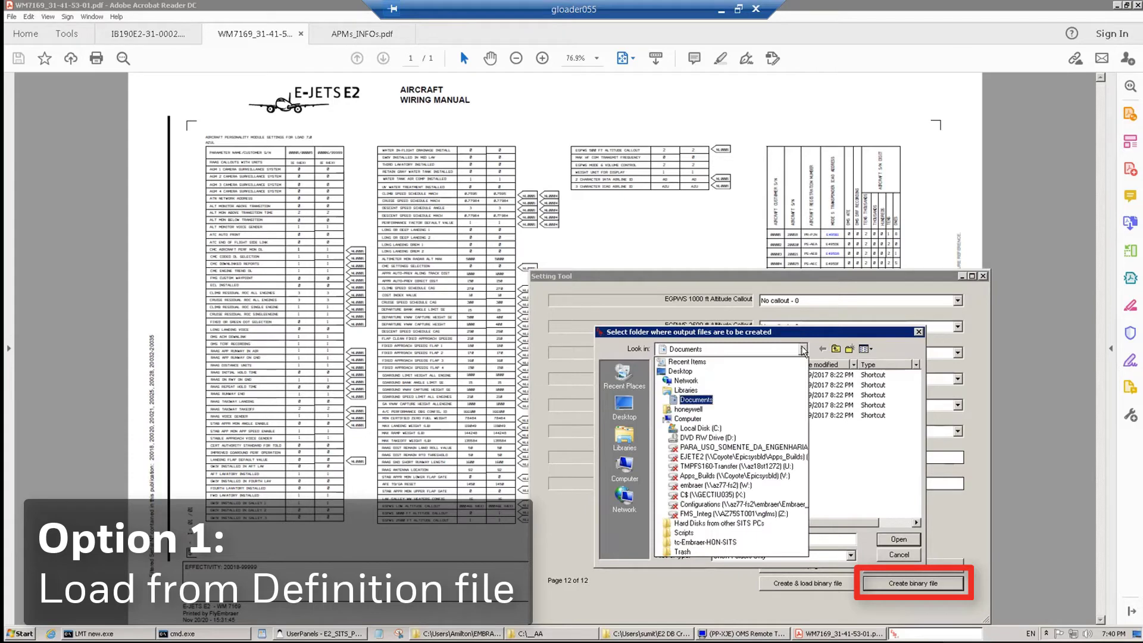
left_click(679, 429)
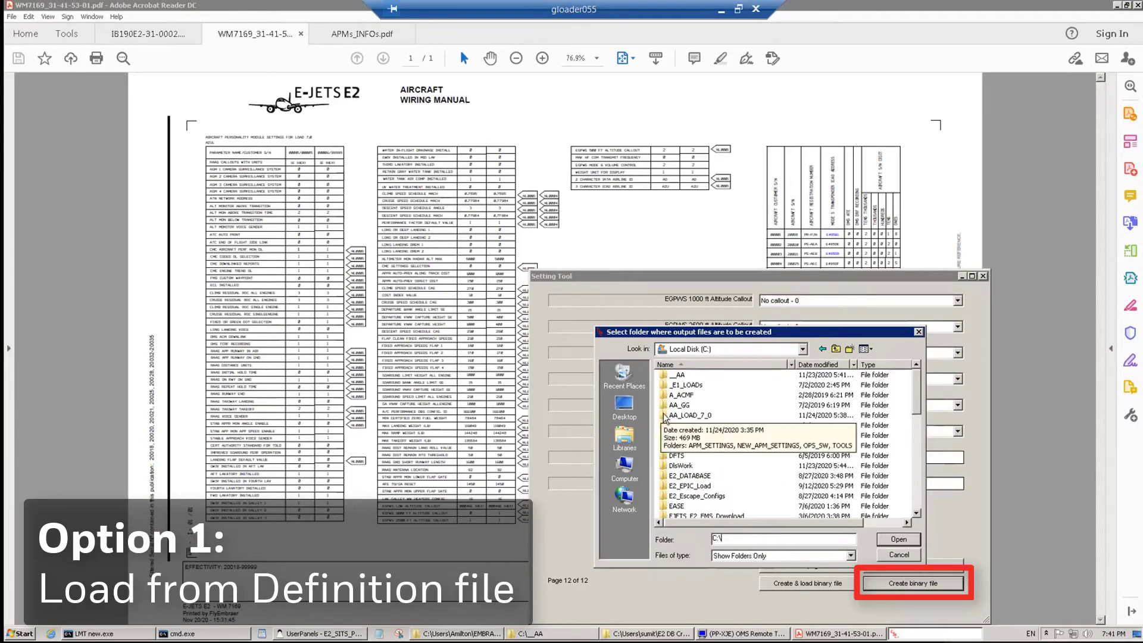
double_click(664, 415)
double_click(678, 385)
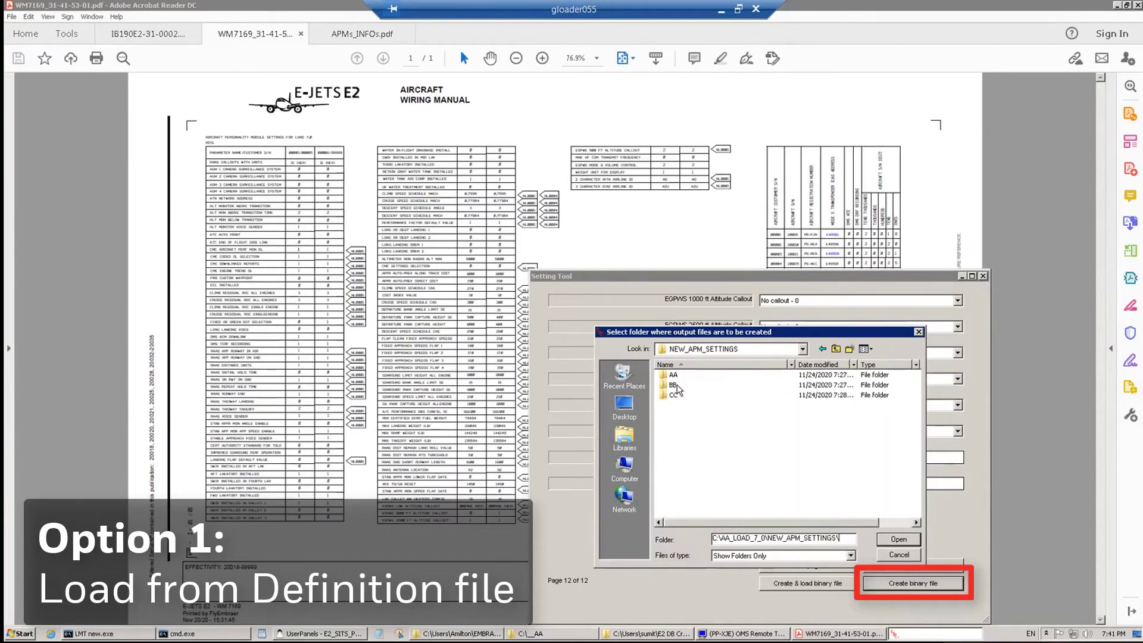
left_click(898, 541)
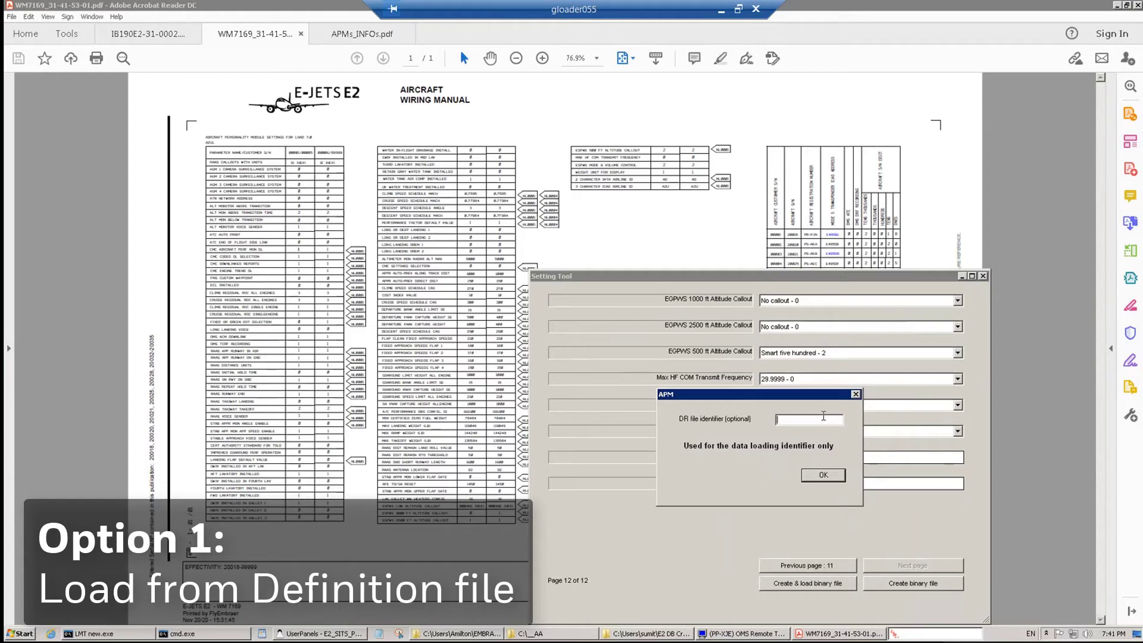
Enter apm_test_1 as the DR file identifier and finish generating the output files
type("apm_test_1")
left_click(821, 475)
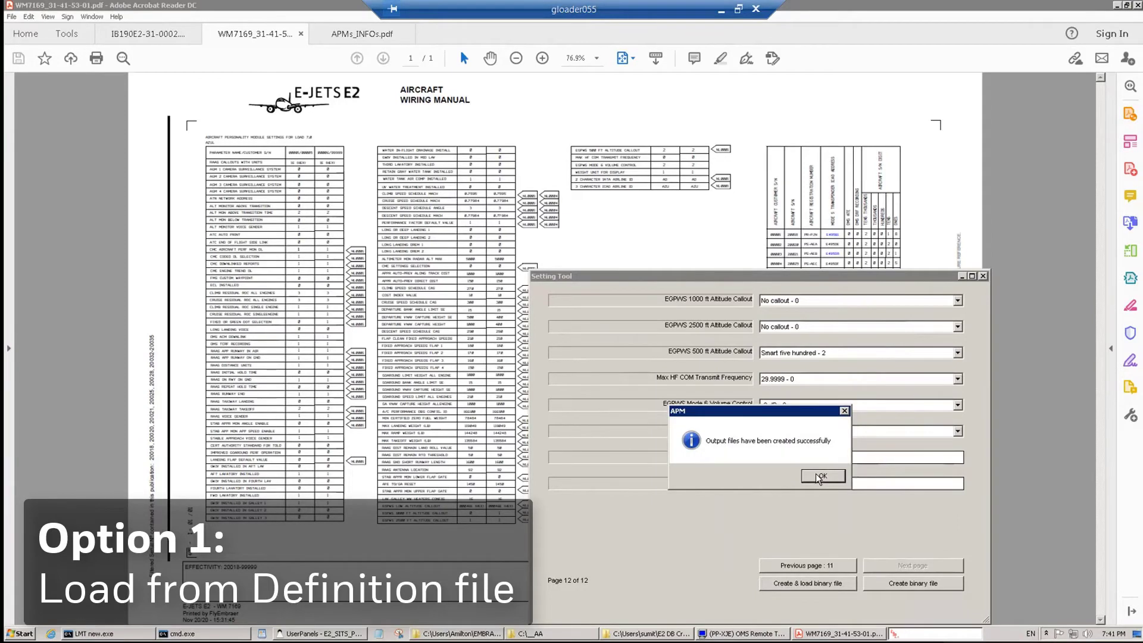
left_click(821, 476)
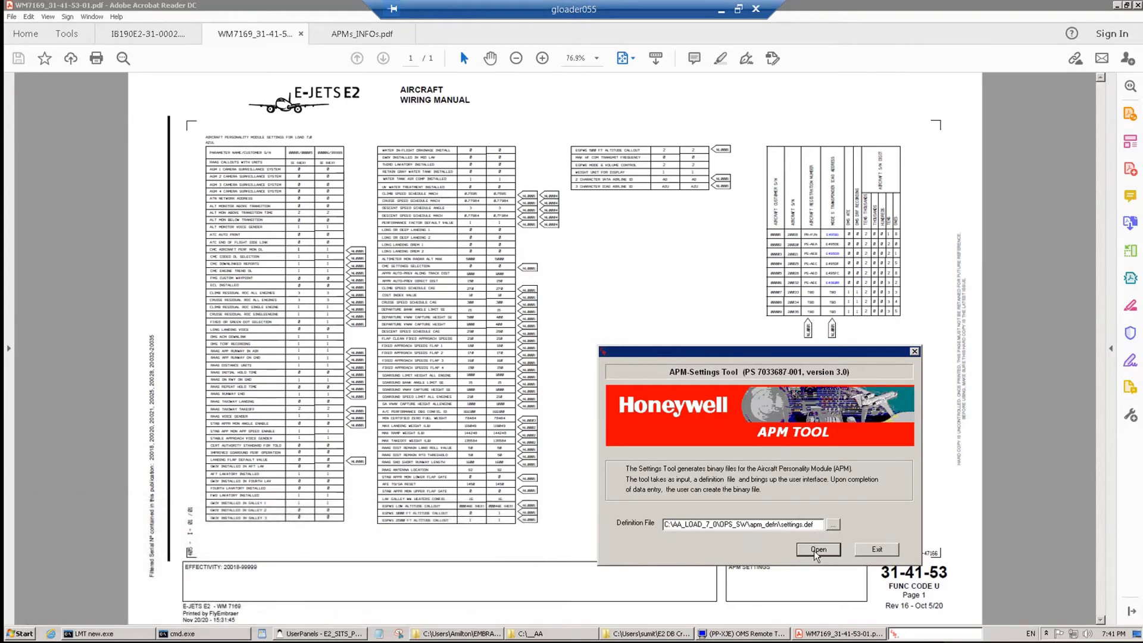
Open the settings.def definition file again, get the APM list and load the default values from APM 192.168.34.1
left_click(815, 551)
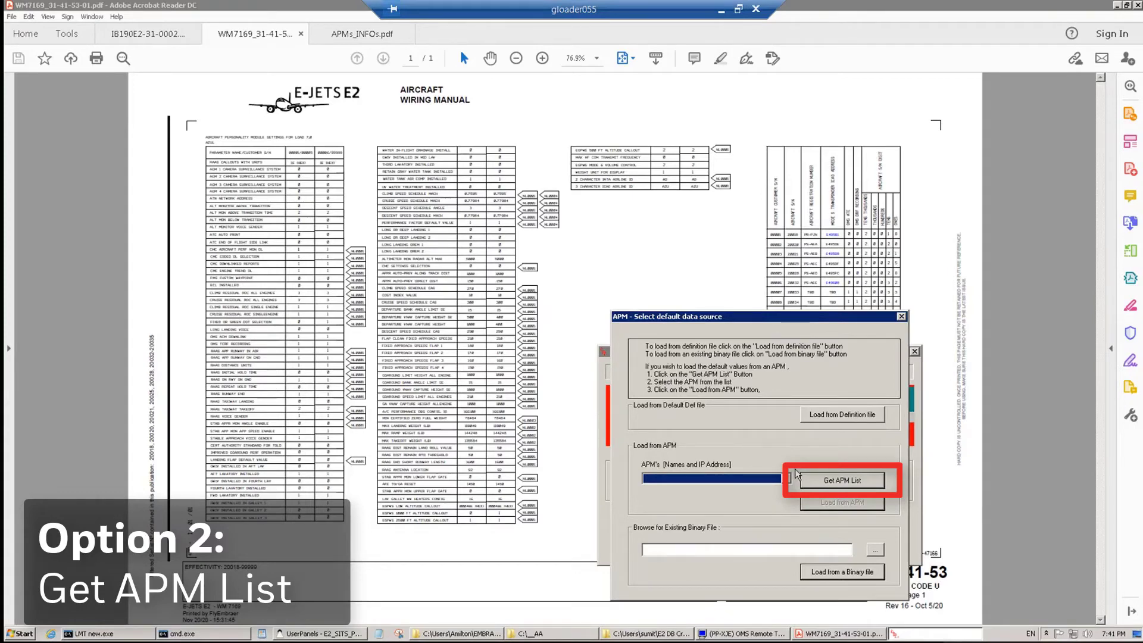
left_click(828, 483)
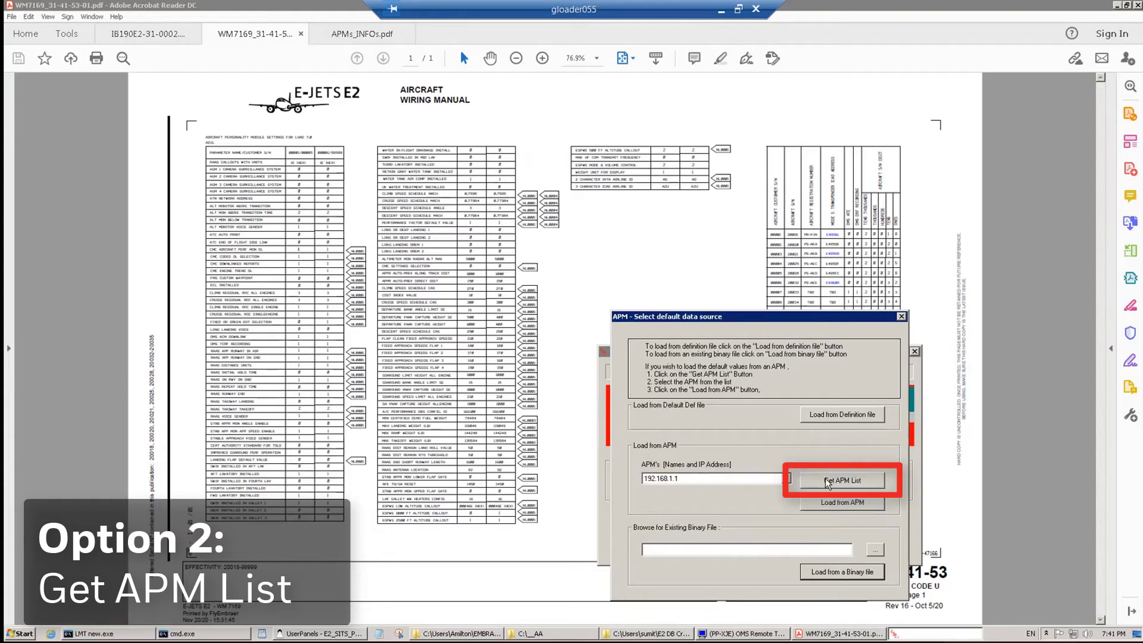
left_click(786, 479)
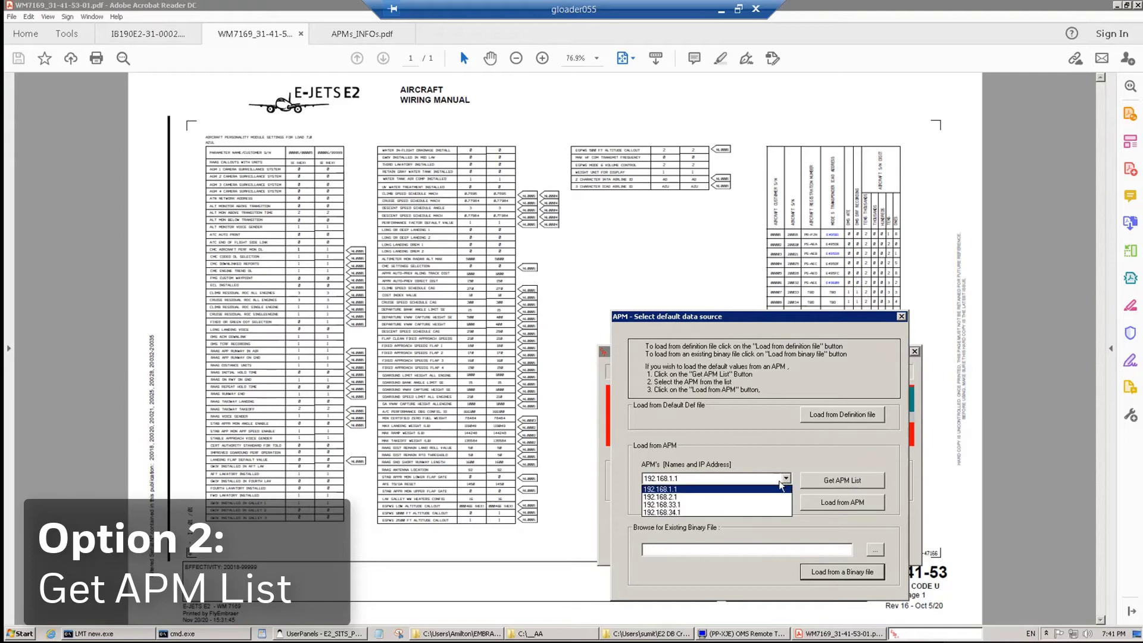
left_click(760, 513)
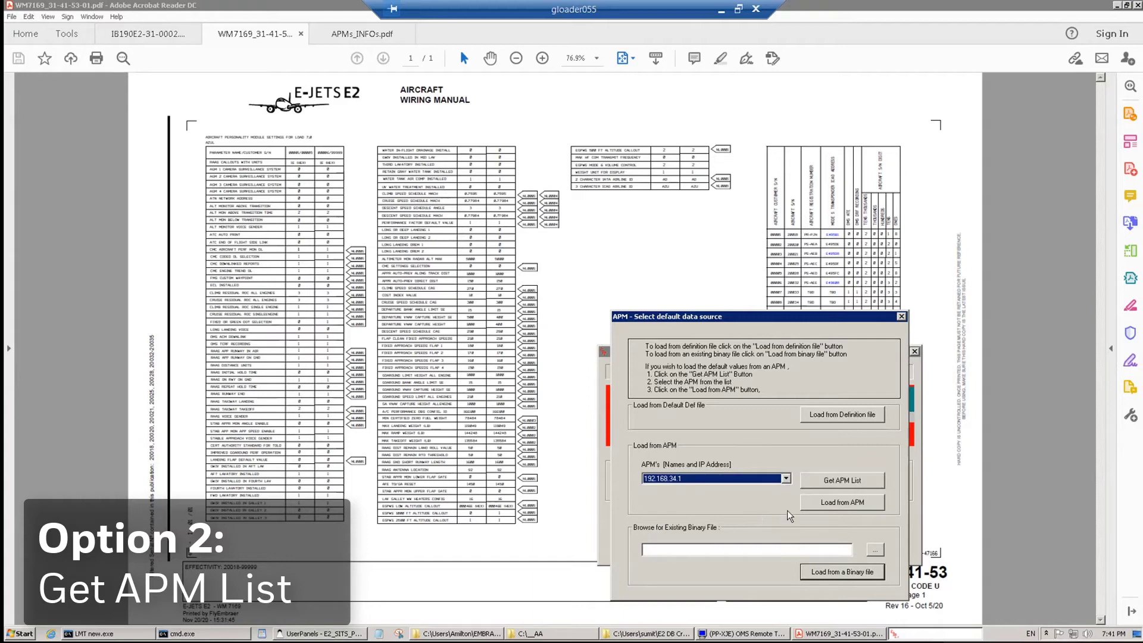
left_click(828, 503)
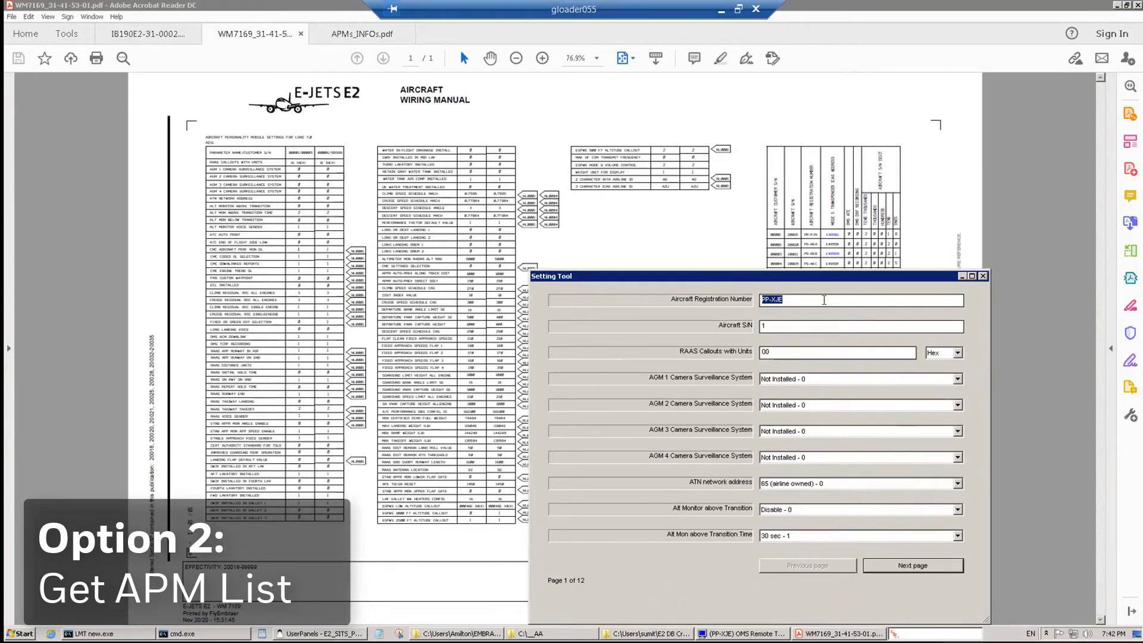
Set Climb Residual ROC Single Engine to 600 fpm - 6 on page 3 of the settings
left_click(917, 564)
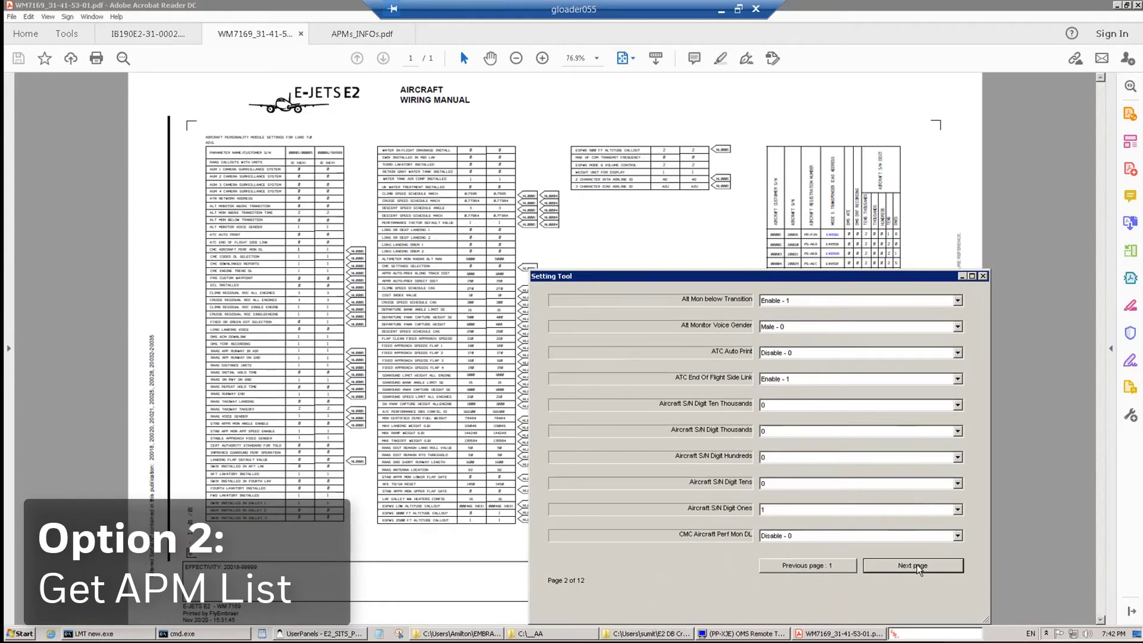
left_click(917, 564)
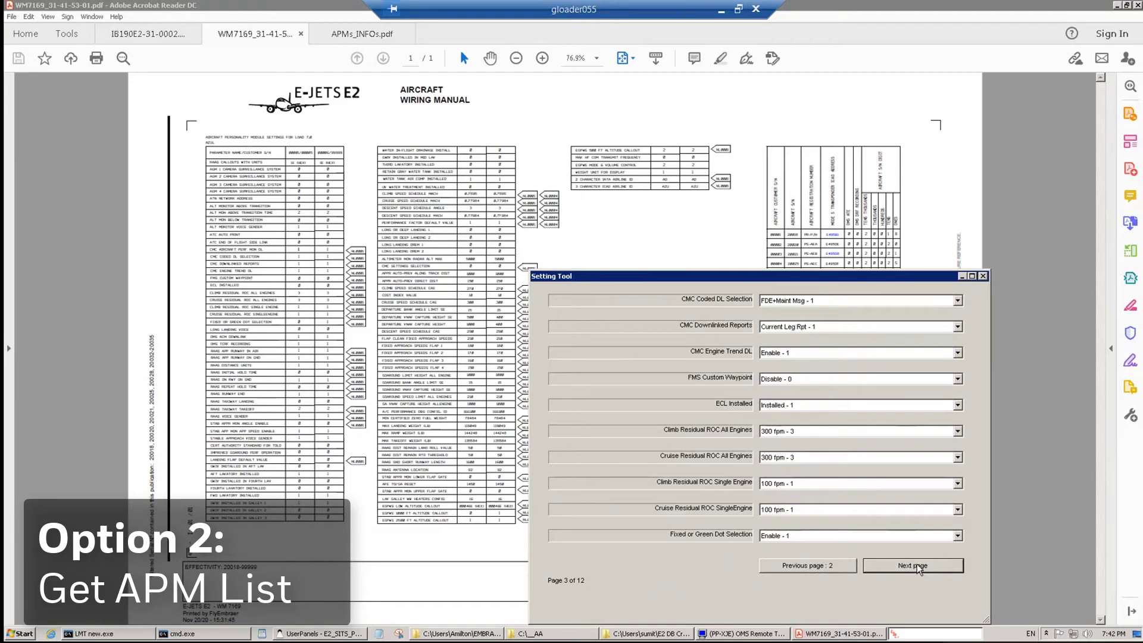
left_click(957, 485)
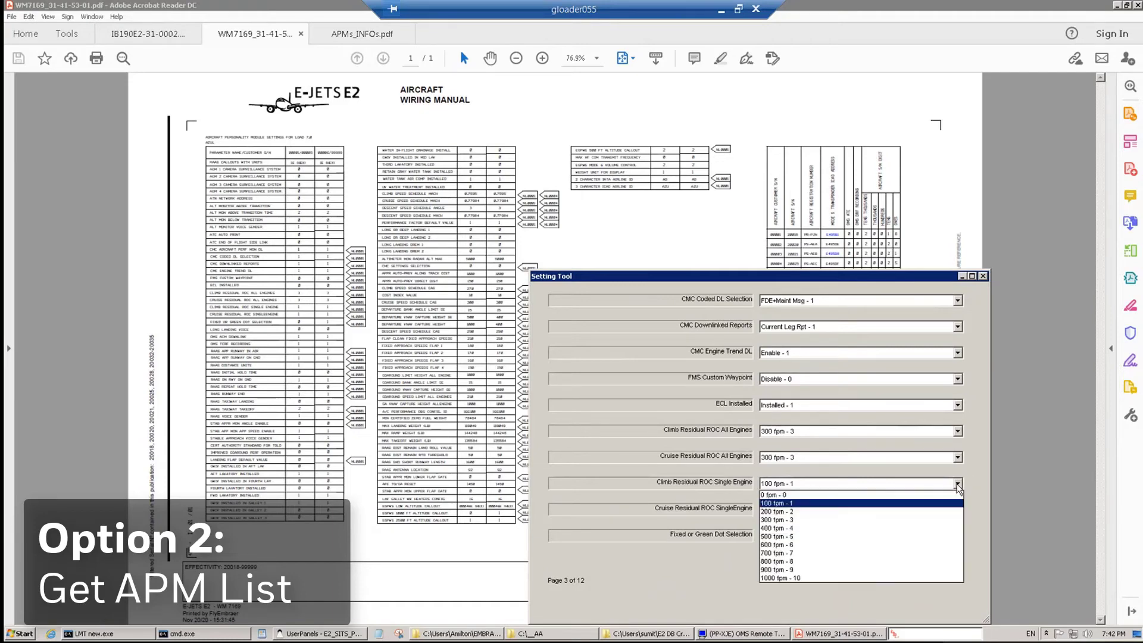
left_click(929, 545)
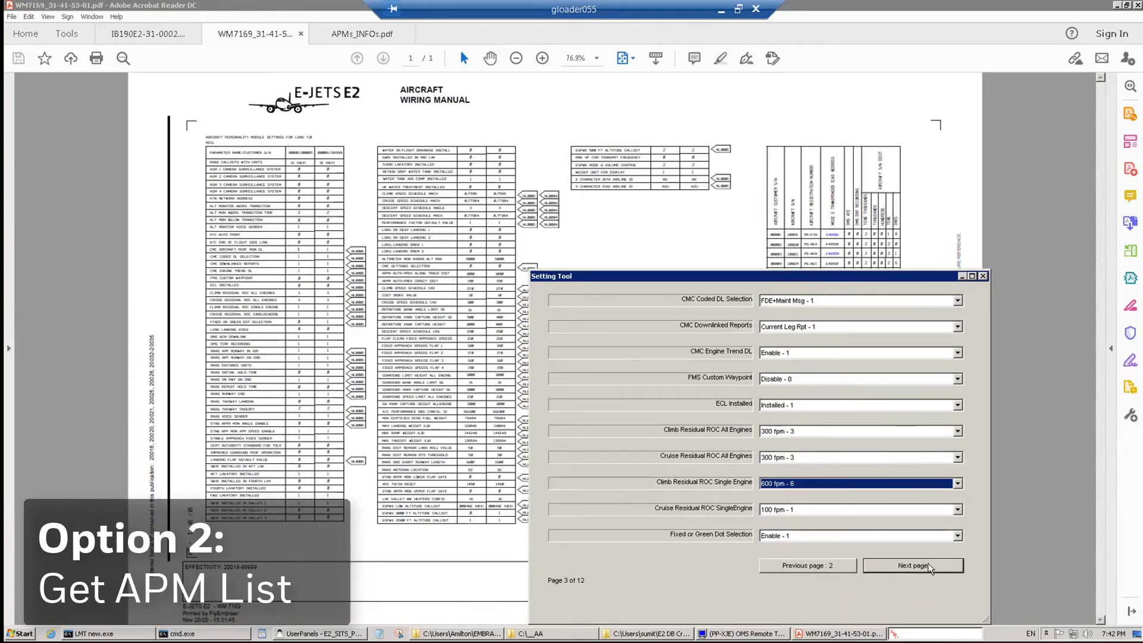
Set OMS TCRF Recording to Disable - 0 on page 4 of the settings
left_click(927, 563)
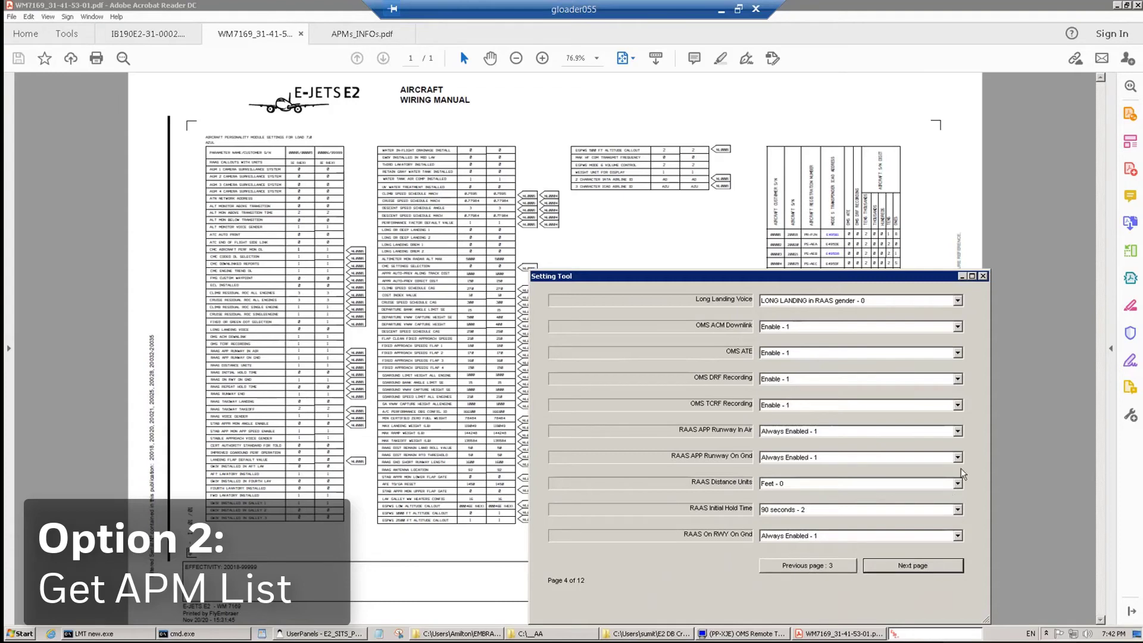
left_click(958, 407)
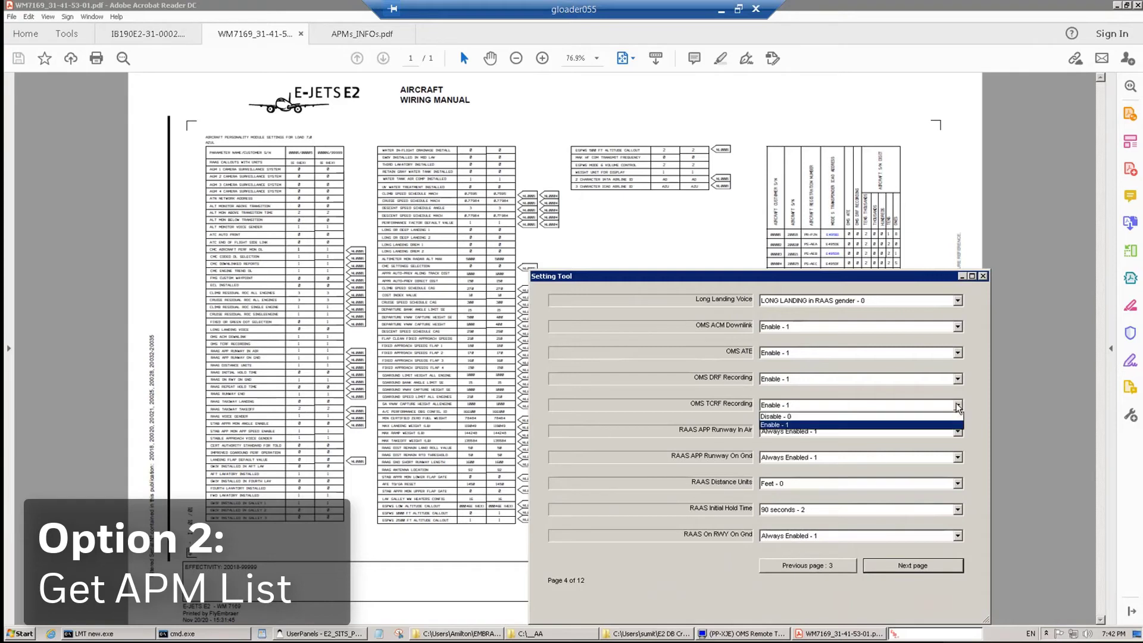
left_click(927, 418)
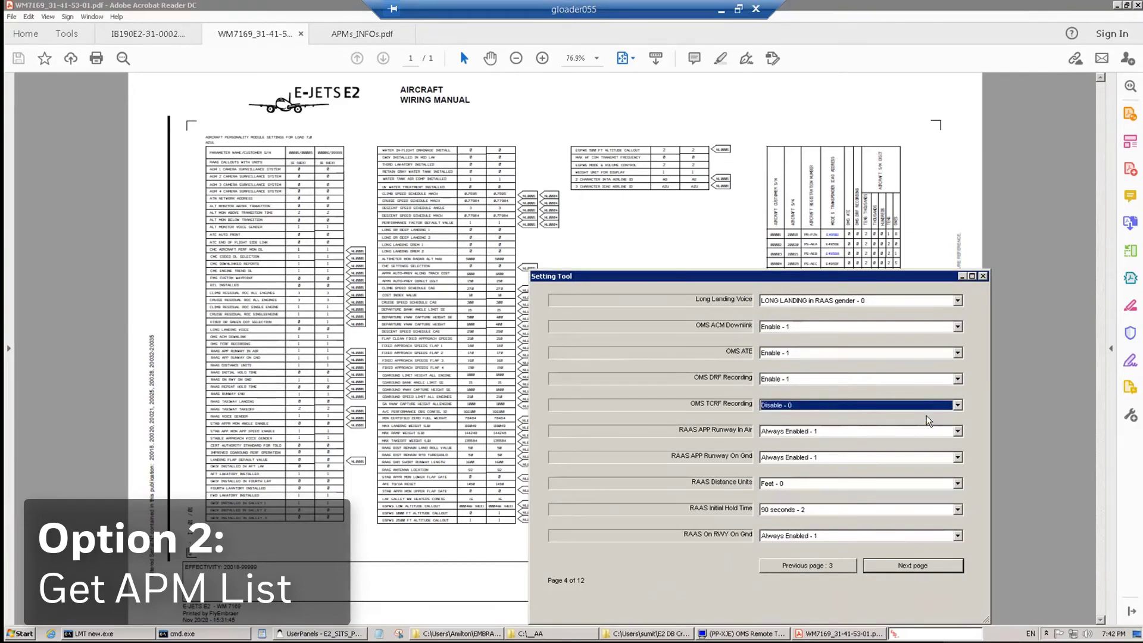
Review the remaining settings loaded from the APM, from page 5 through page 12
left_click(913, 566)
left_click(913, 567)
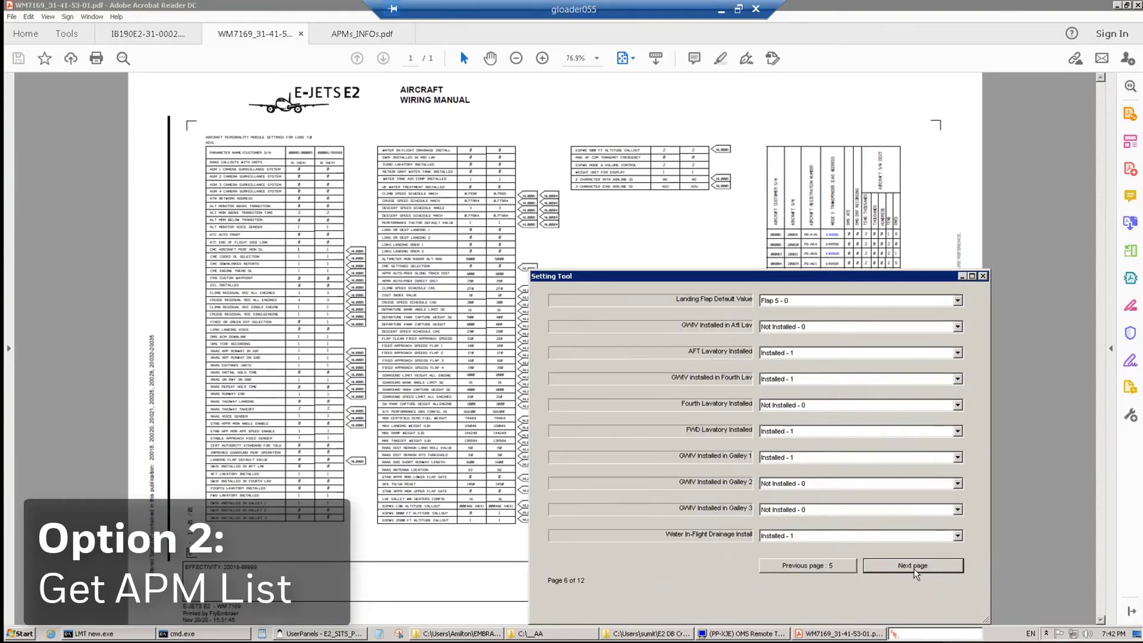
left_click(913, 566)
left_click(913, 566)
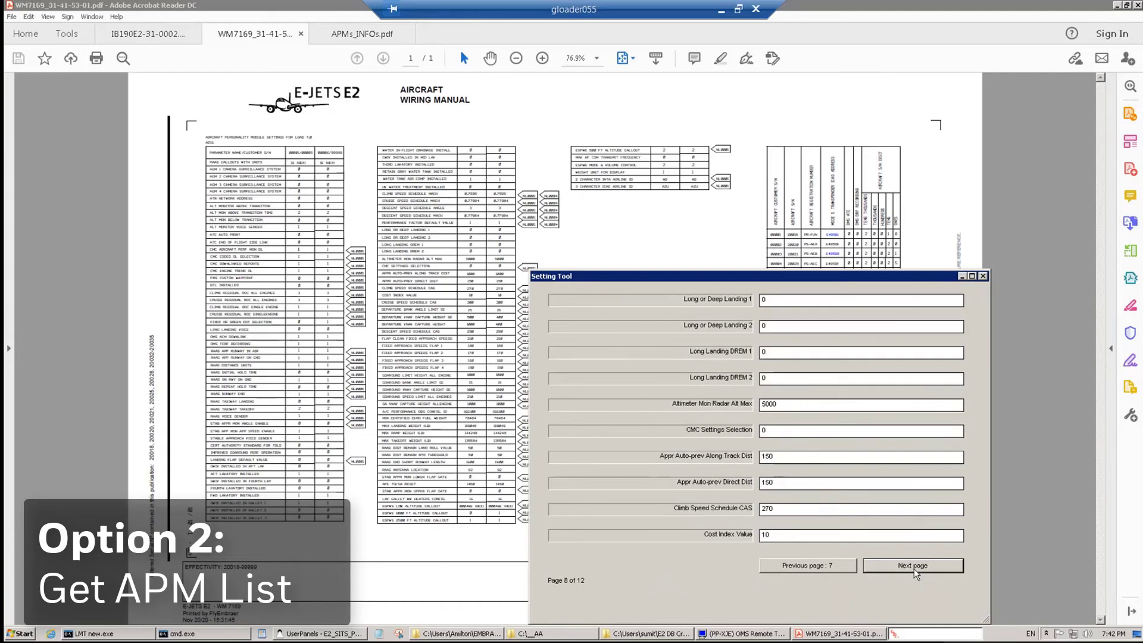
left_click(913, 566)
left_click(914, 566)
left_click(914, 567)
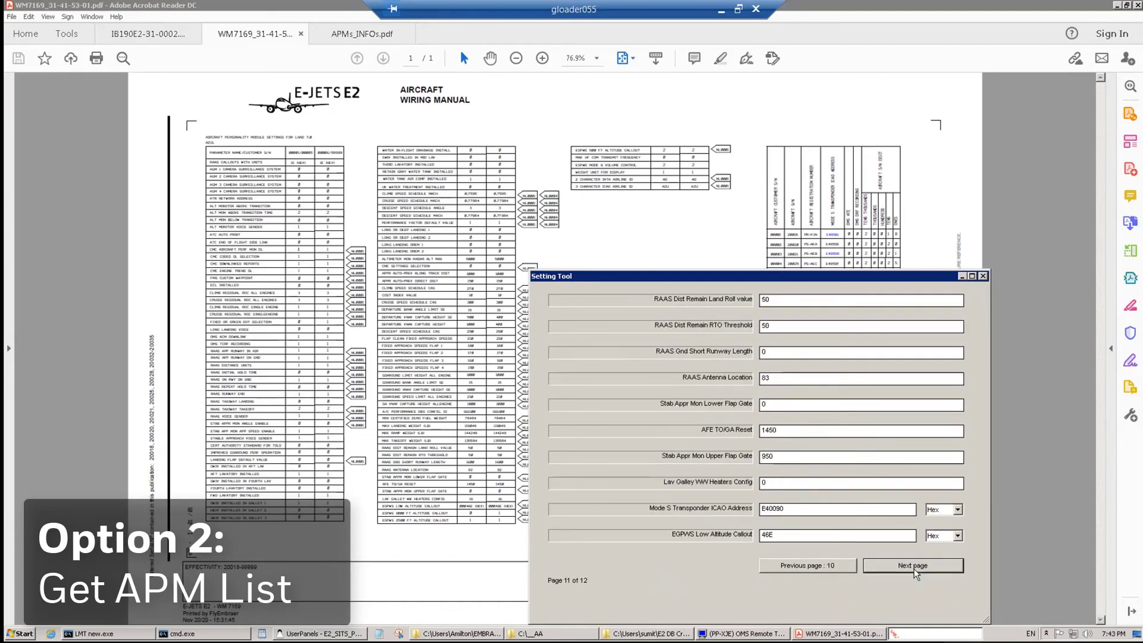
left_click(913, 566)
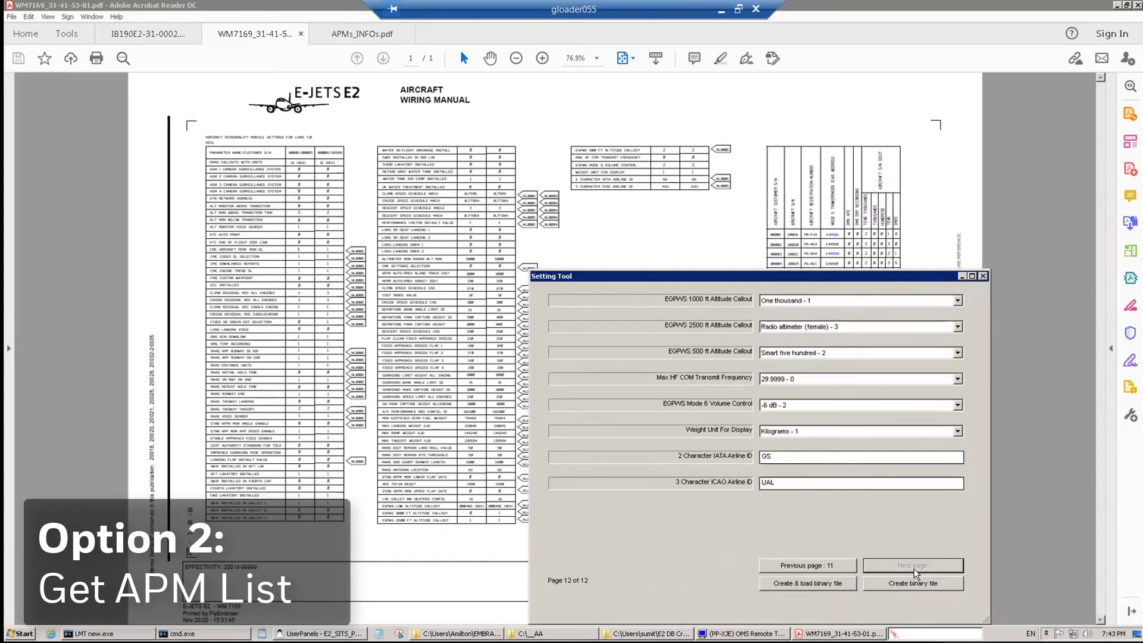
Create the binary file in C:\AA_LOAD_7_0\NEW_APM_SETTINGS\BB with the DR file identifier "apm test 2"
left_click(909, 583)
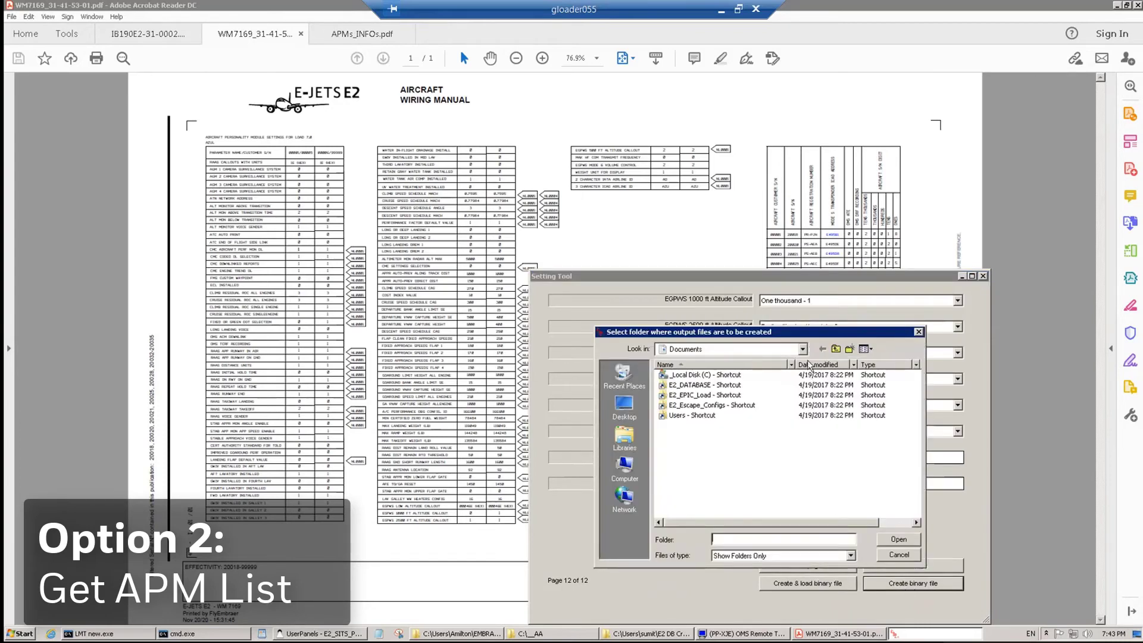
left_click(803, 350)
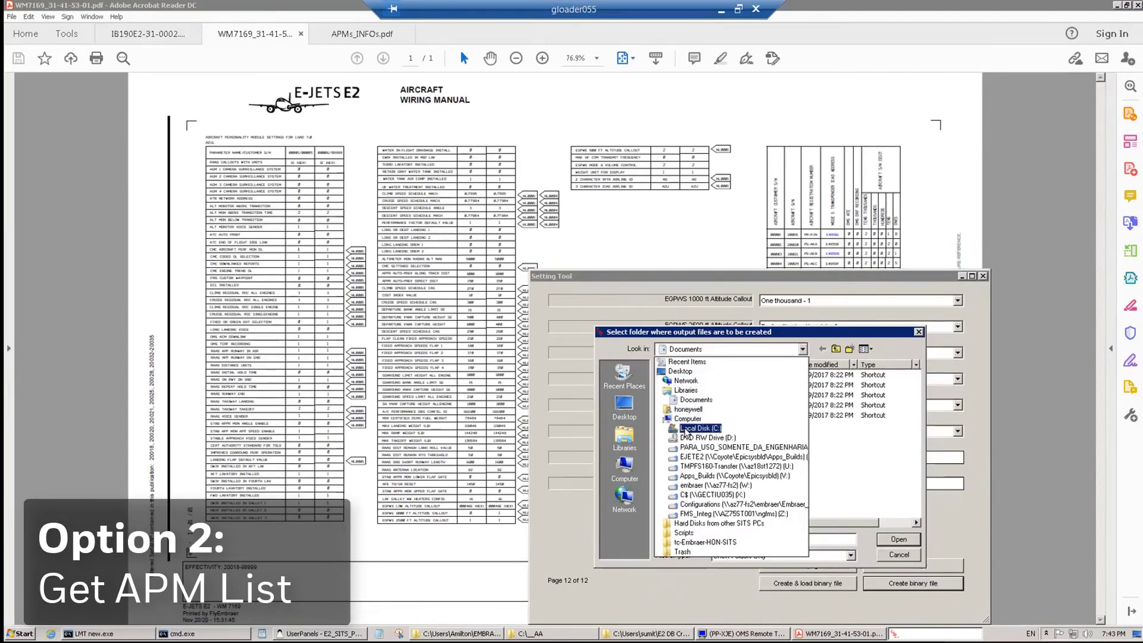
left_click(686, 429)
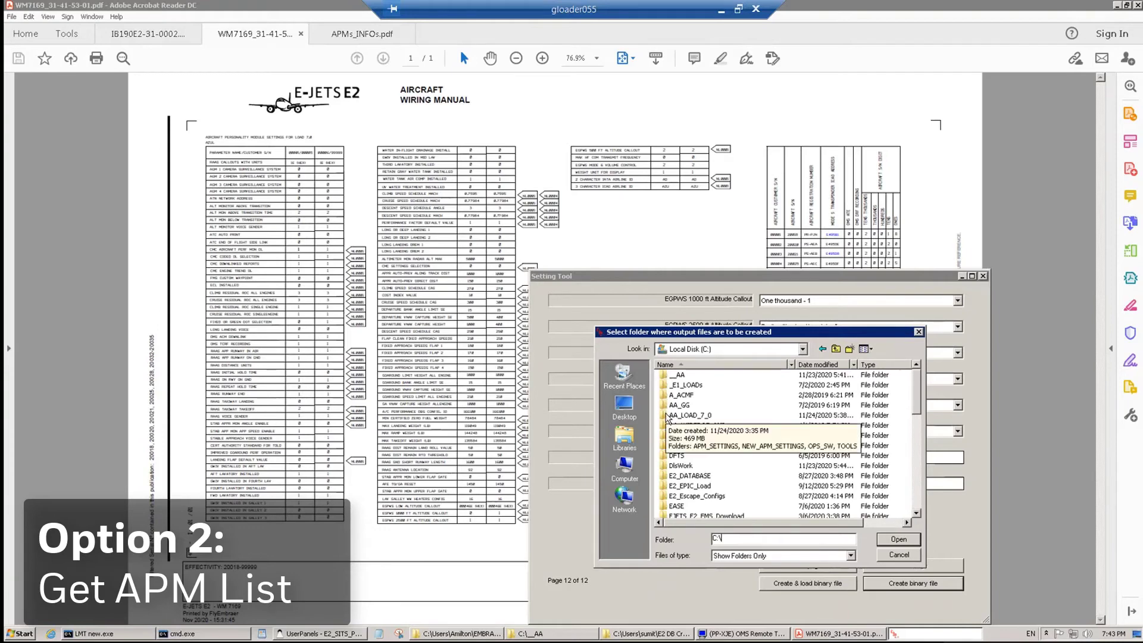
double_click(668, 417)
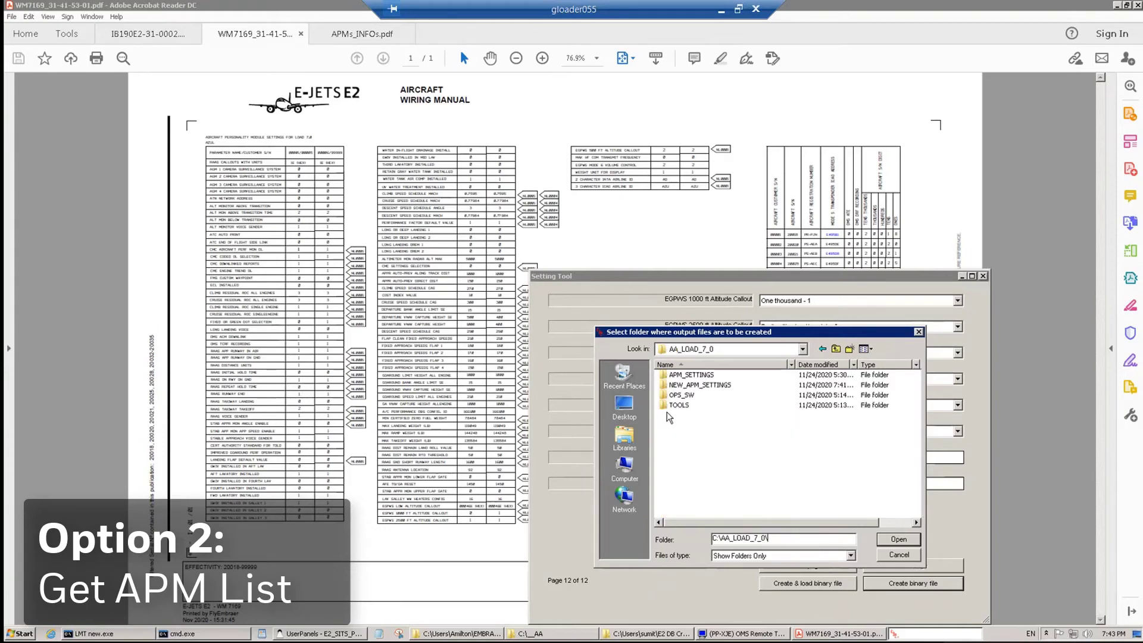
double_click(682, 386)
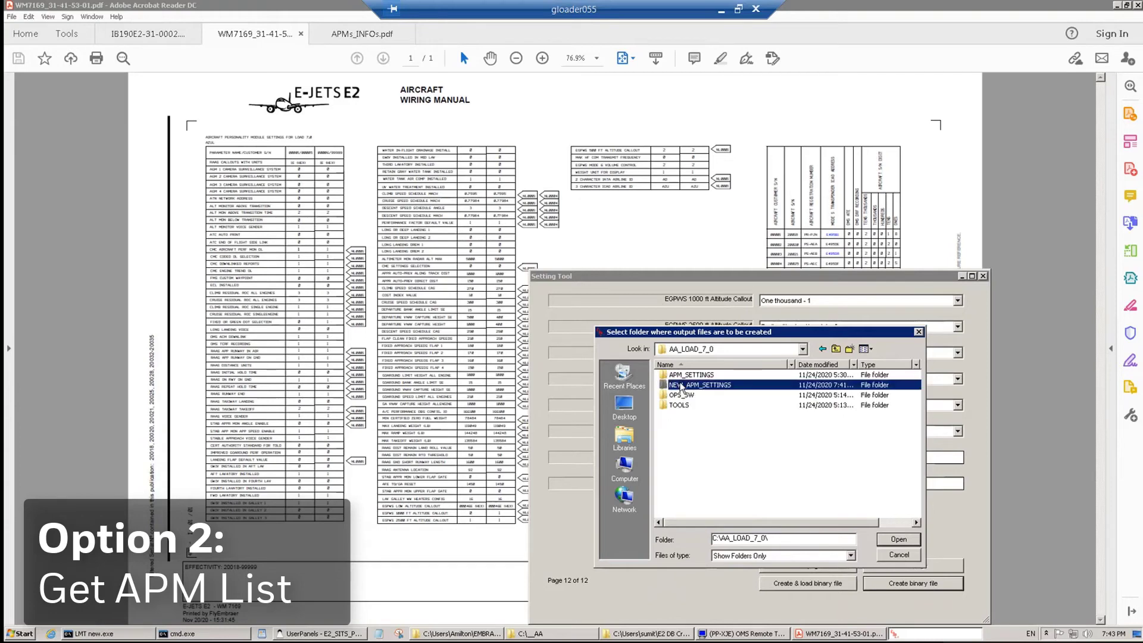
double_click(672, 387)
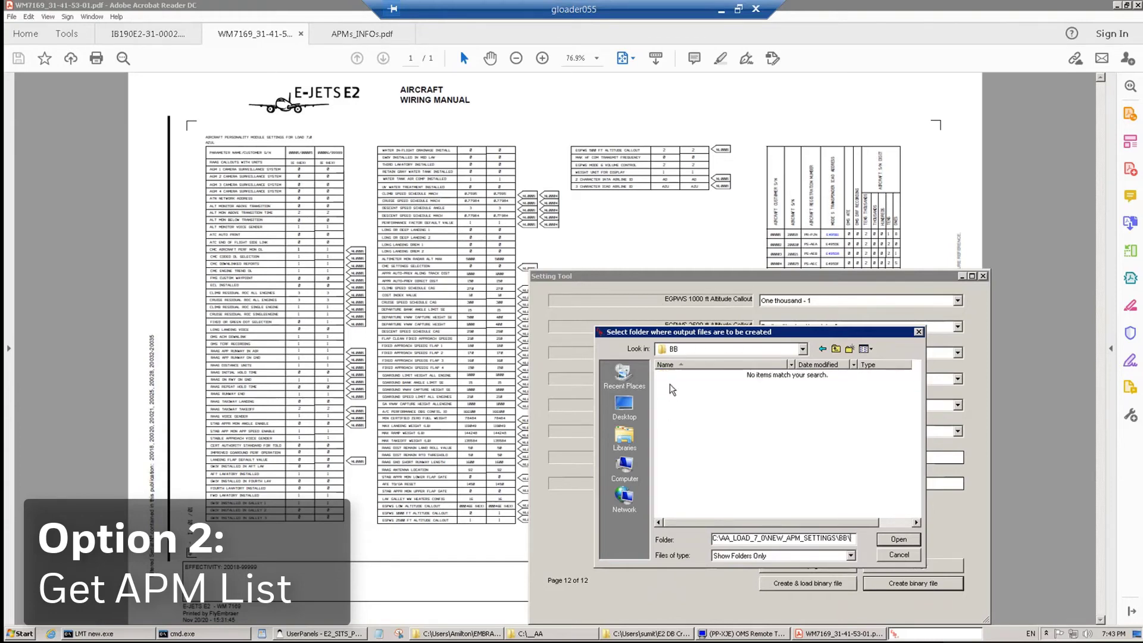
left_click(891, 541)
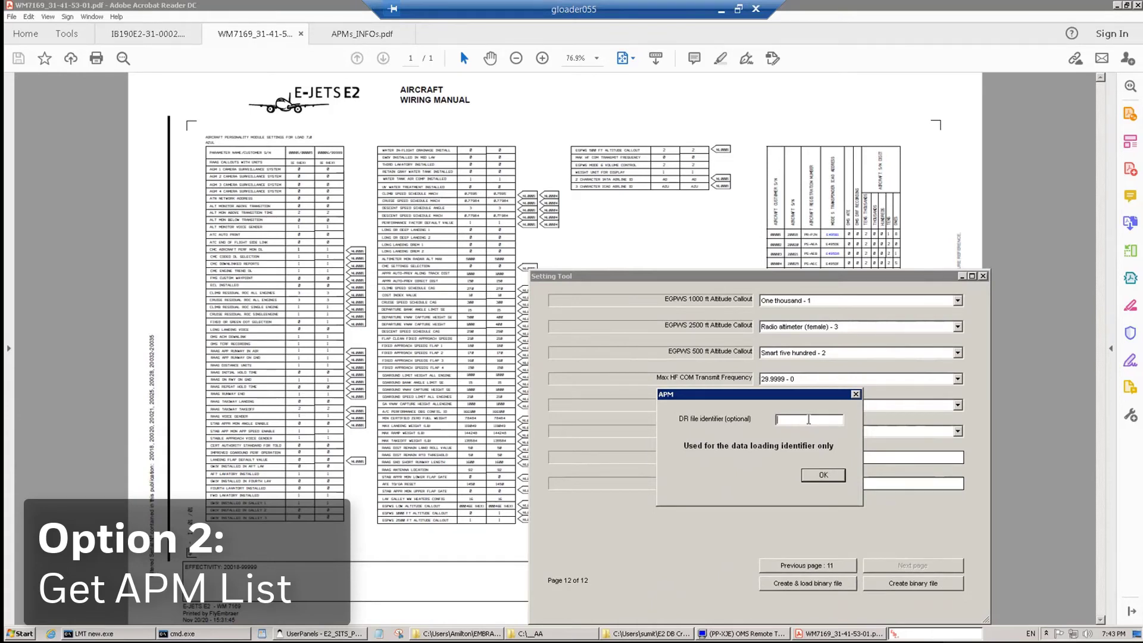
type("apm test 2")
left_click(824, 475)
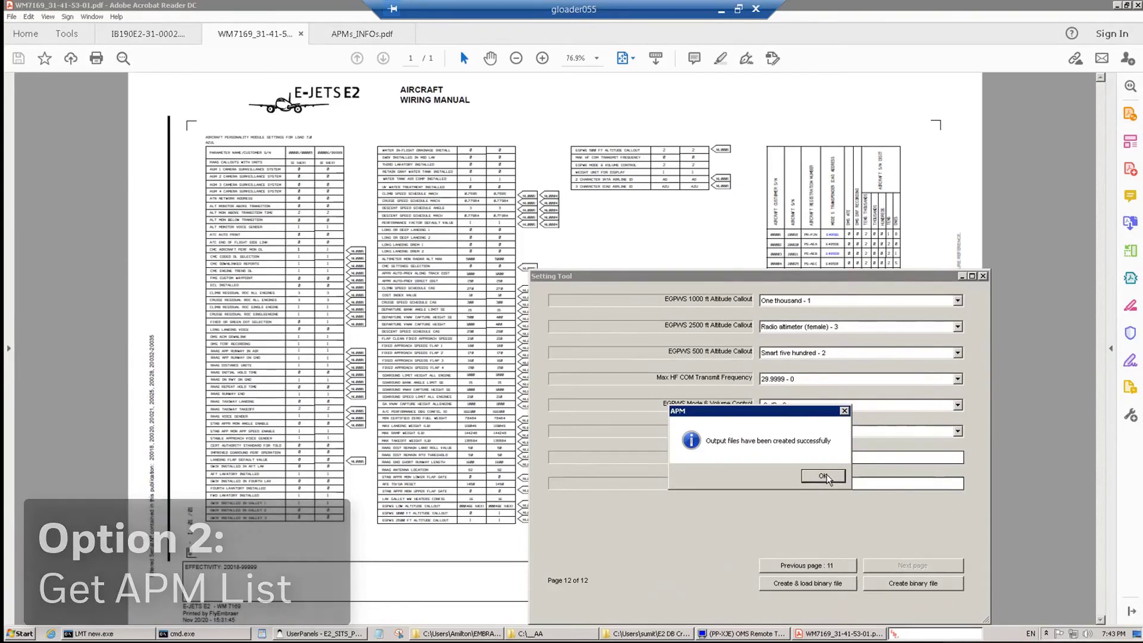
left_click(826, 473)
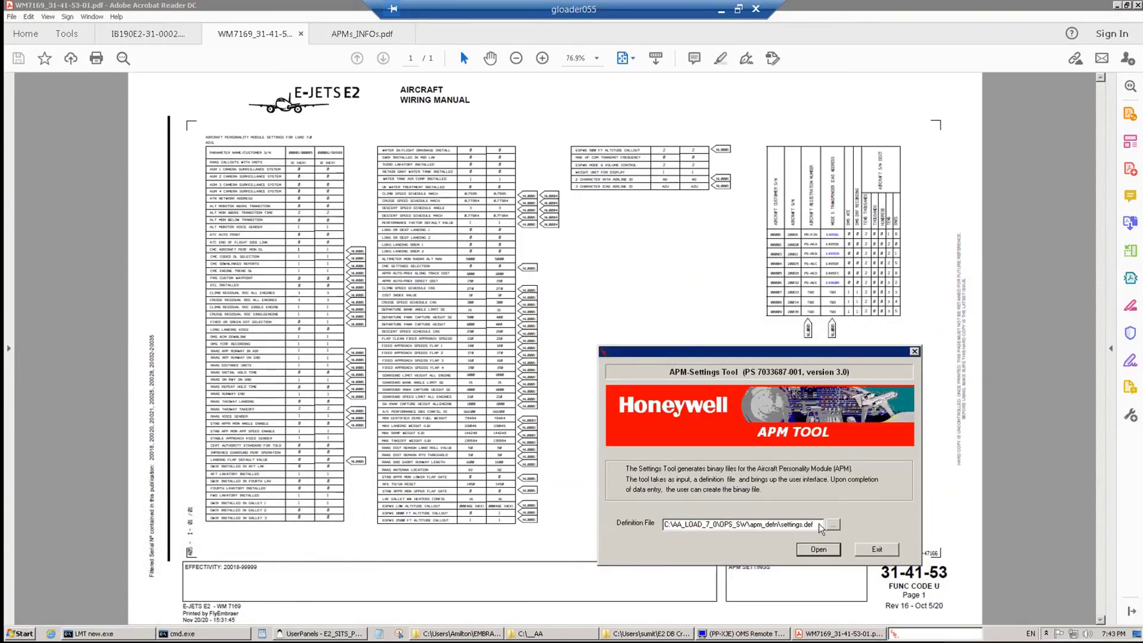
Open the settings.def definition file again and load the default values from the existing binary C:\AA_LOAD_7_0\APM_SETTINGS\APM_SET_190_3.0\settings.bin, continuing without an embedded identifier
left_click(814, 551)
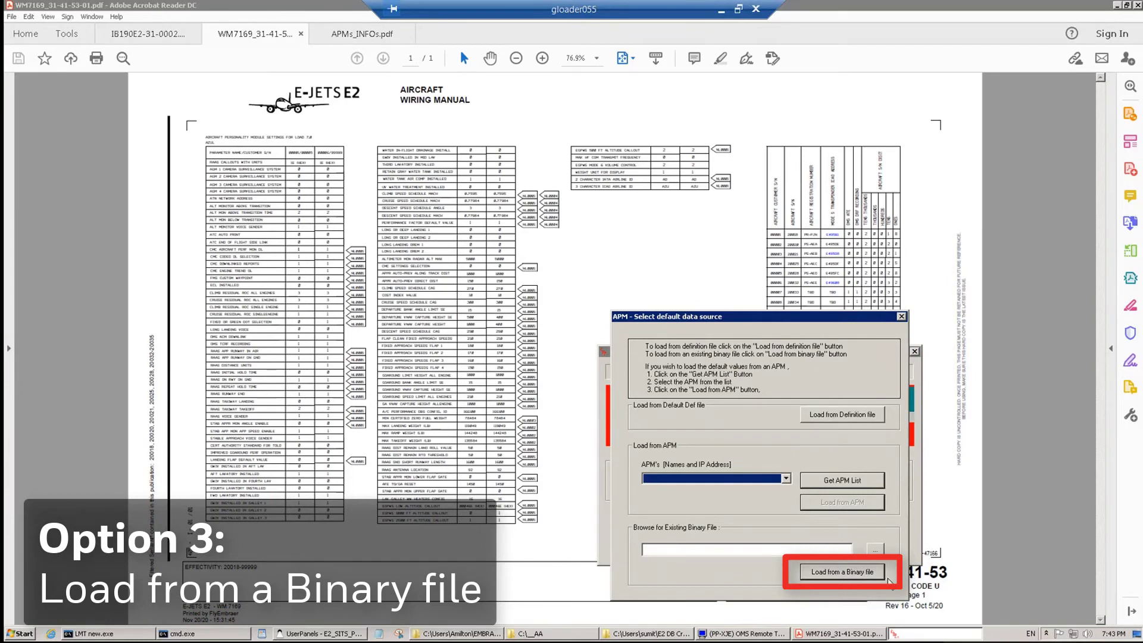
left_click(875, 550)
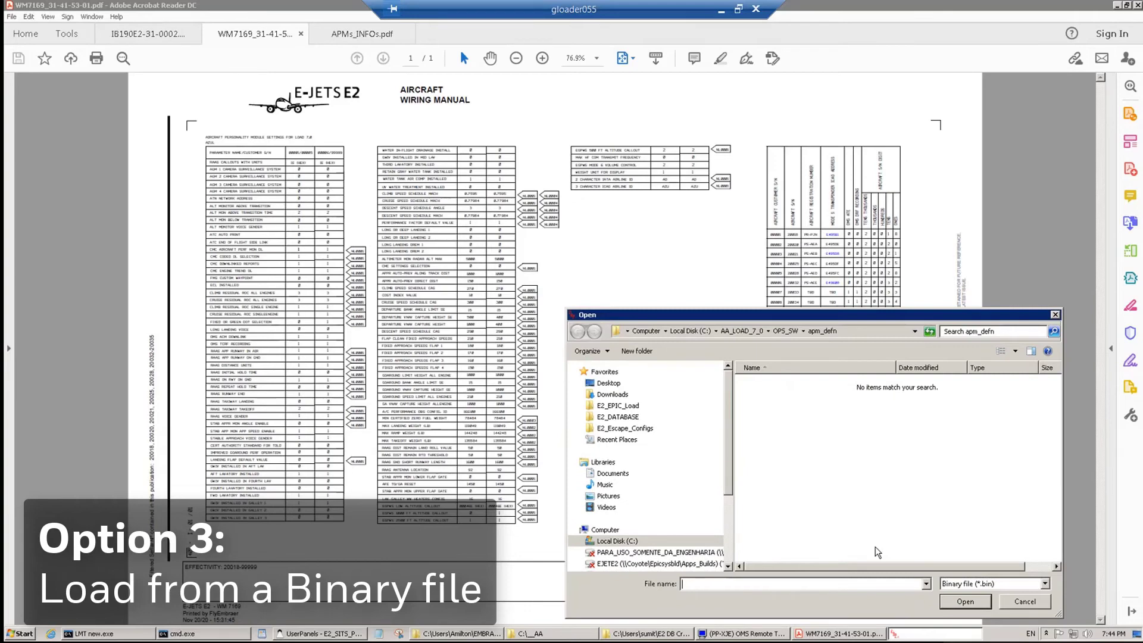
left_click(581, 541)
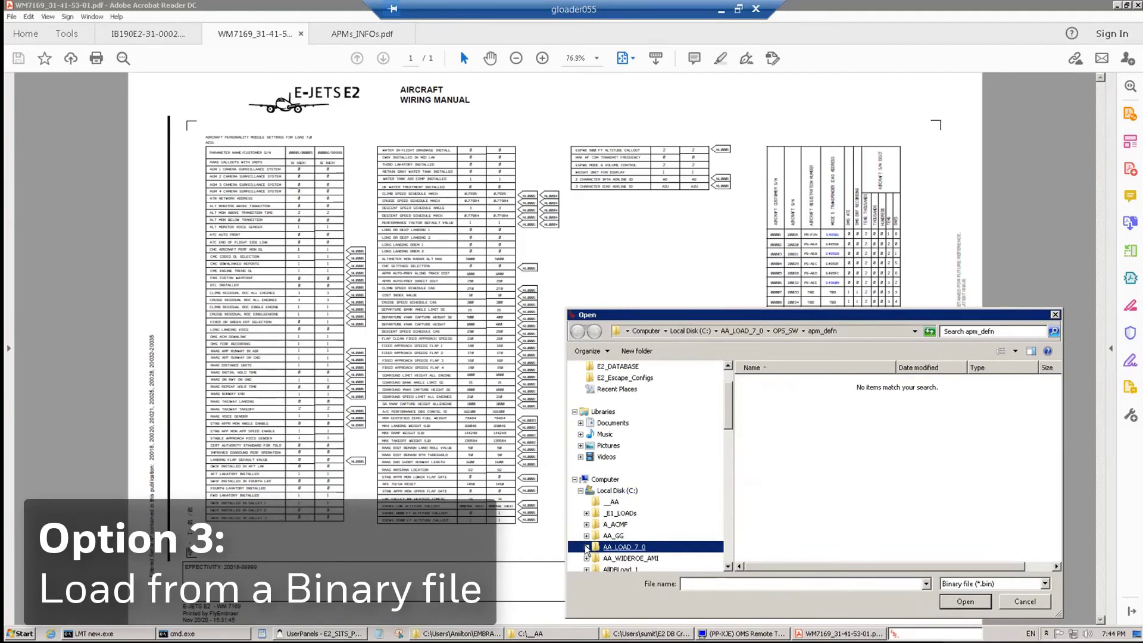
left_click(587, 547)
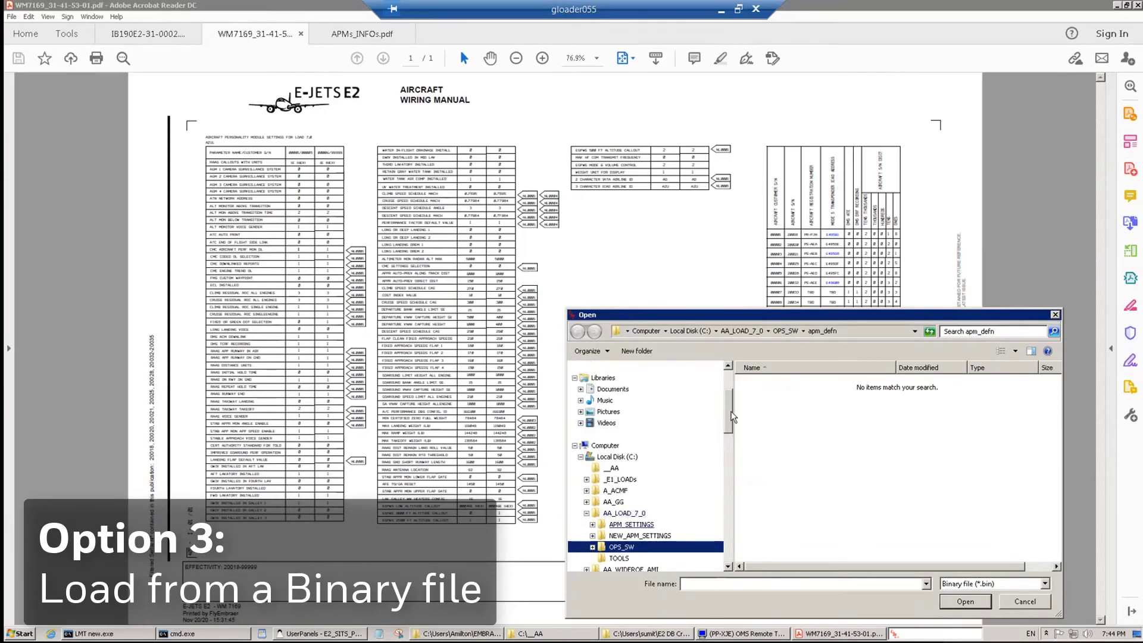
left_click_drag(732, 417, 733, 448)
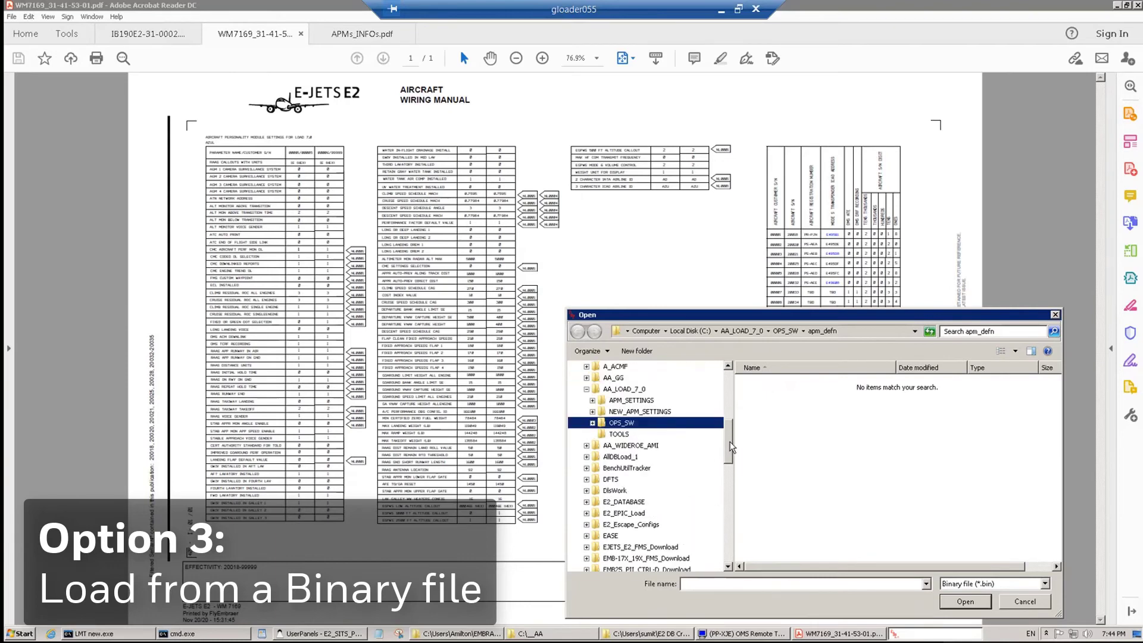
left_click(593, 401)
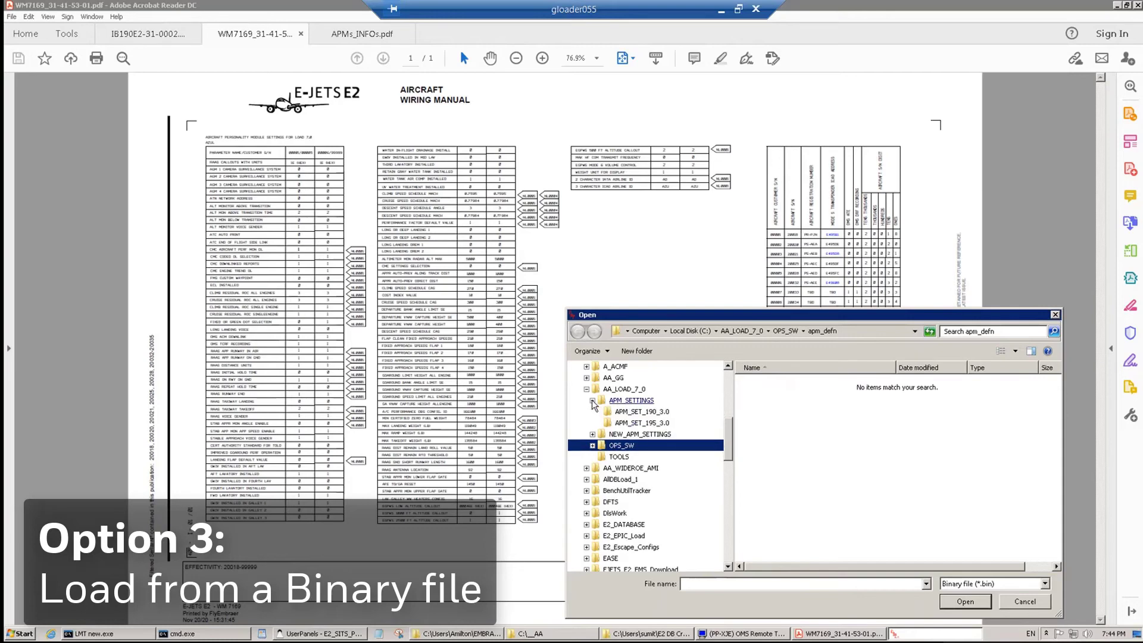
left_click(629, 414)
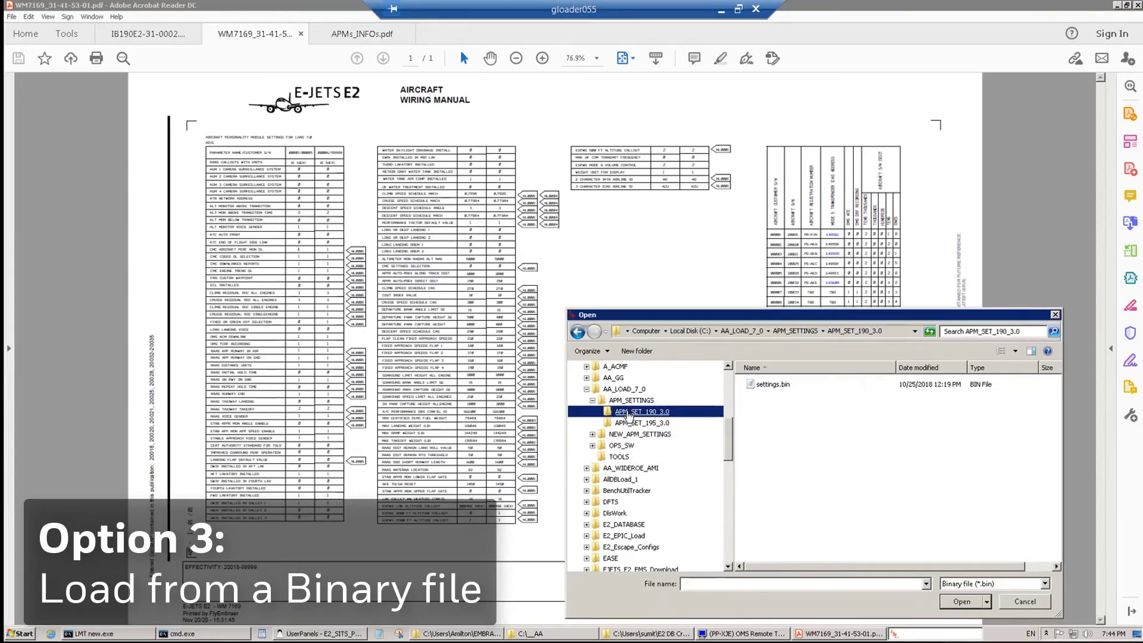
left_click(768, 385)
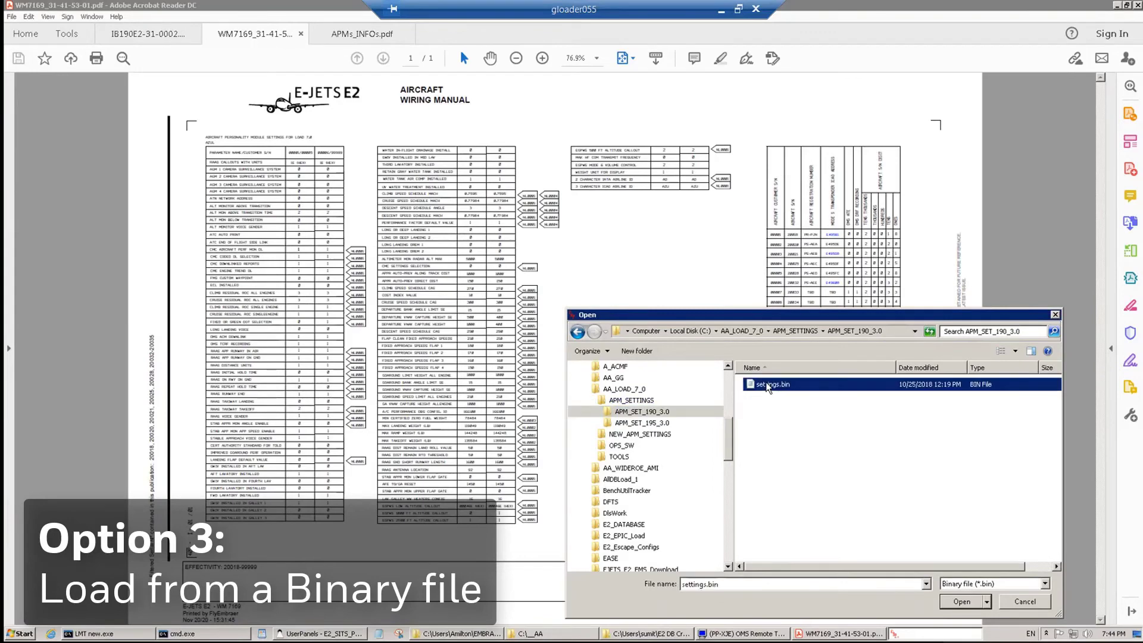
left_click(963, 602)
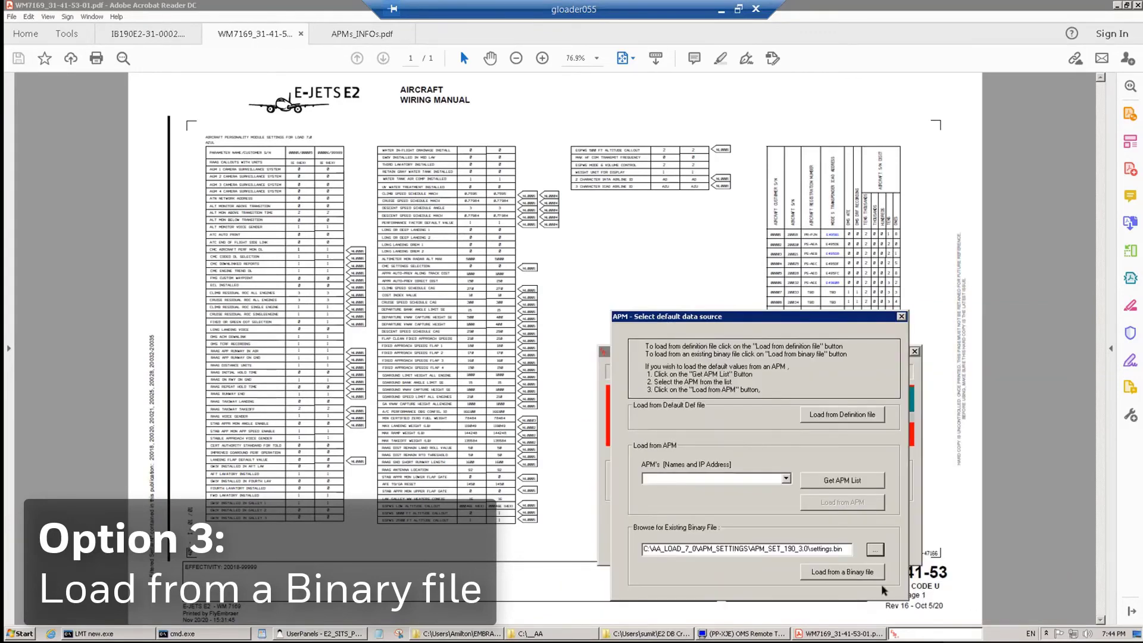
left_click(852, 571)
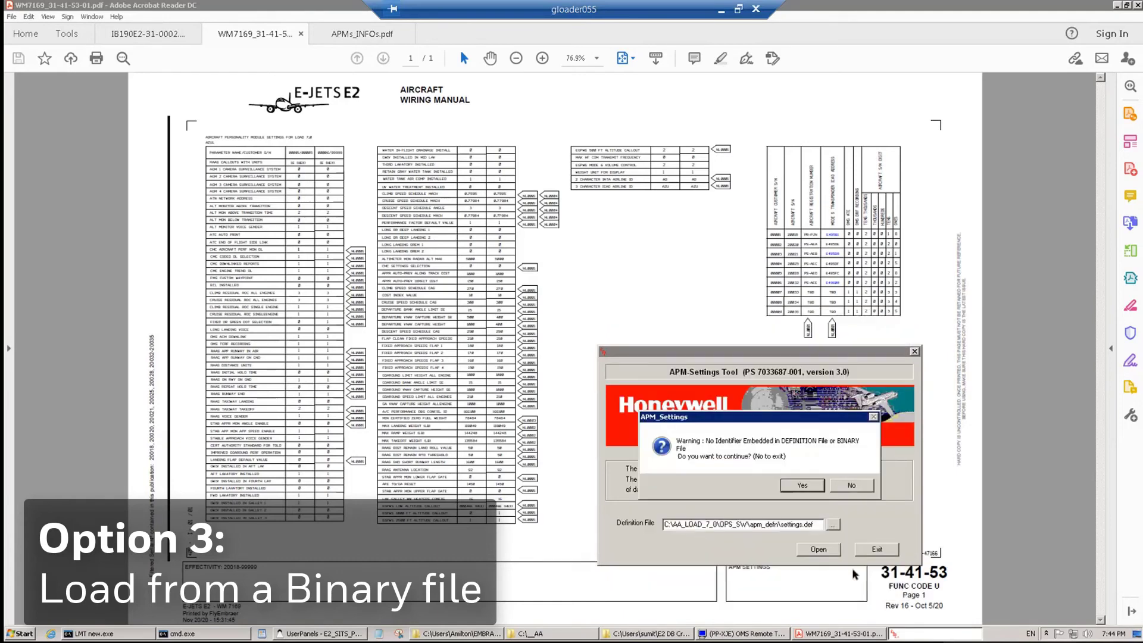
left_click(801, 486)
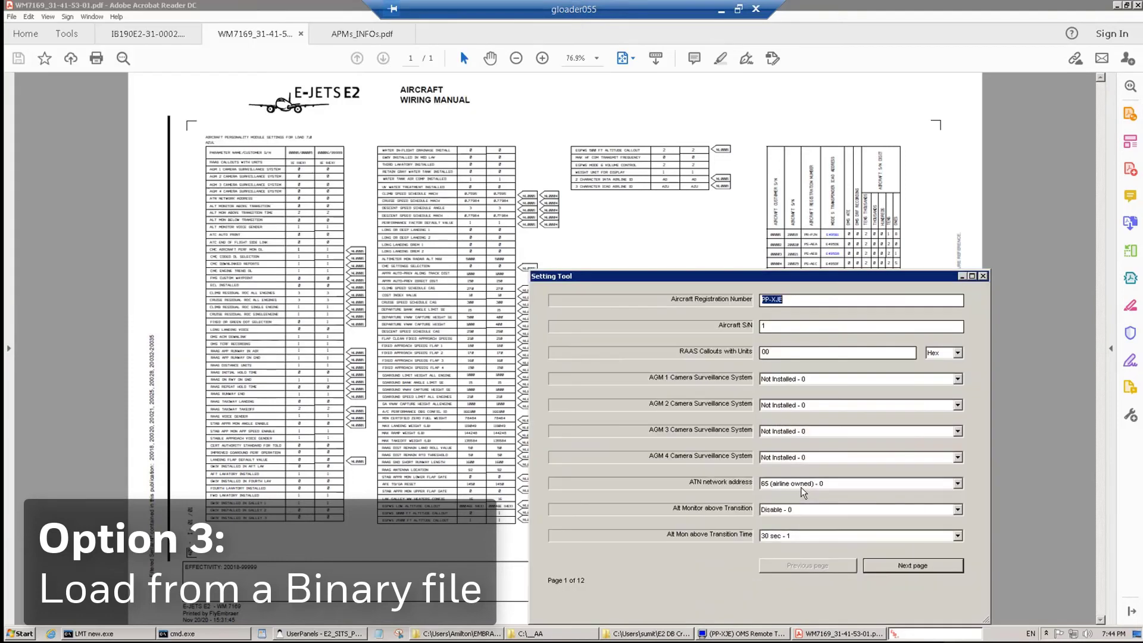
Review the settings loaded from the binary file, from page 1 through page 12
left_click(907, 565)
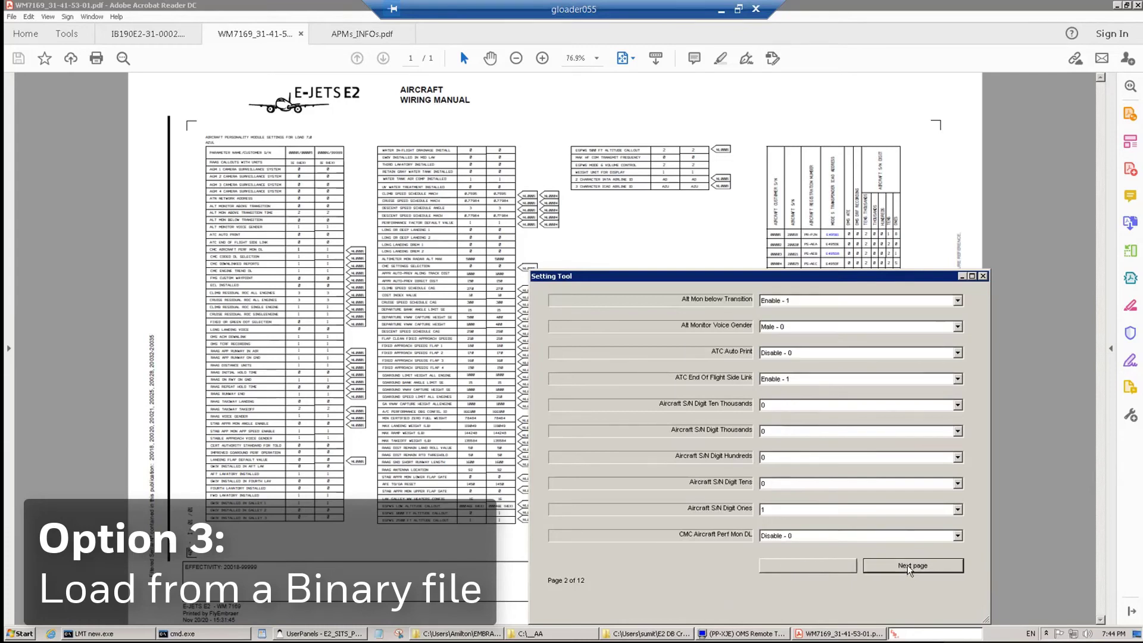
left_click(907, 566)
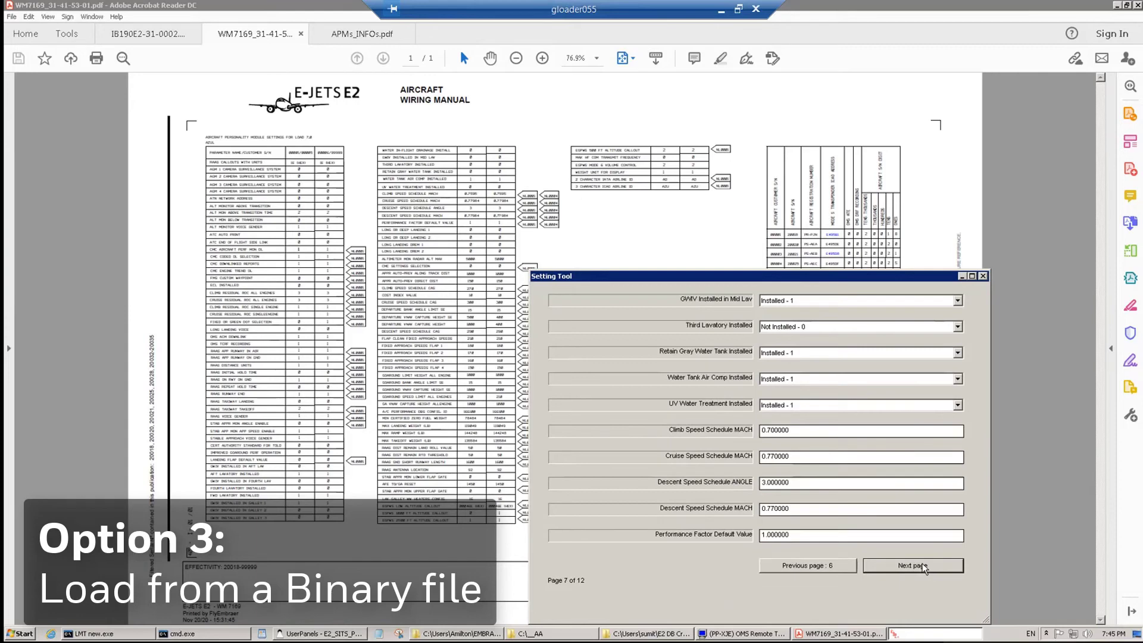
left_click(922, 566)
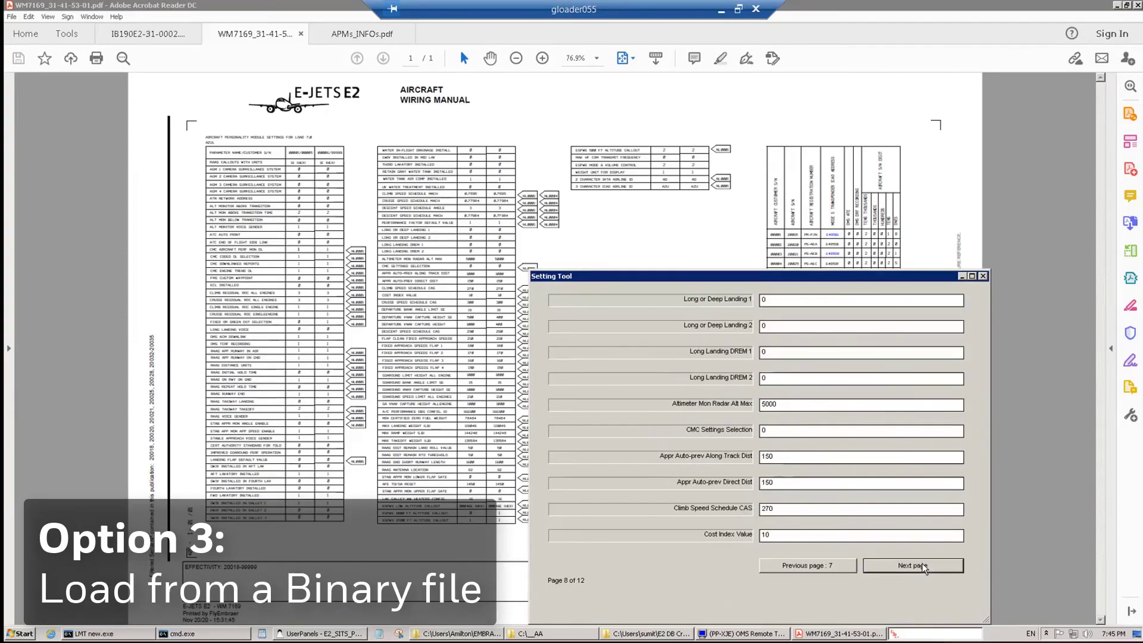
left_click(922, 566)
left_click(923, 565)
left_click(923, 565)
left_click(923, 565)
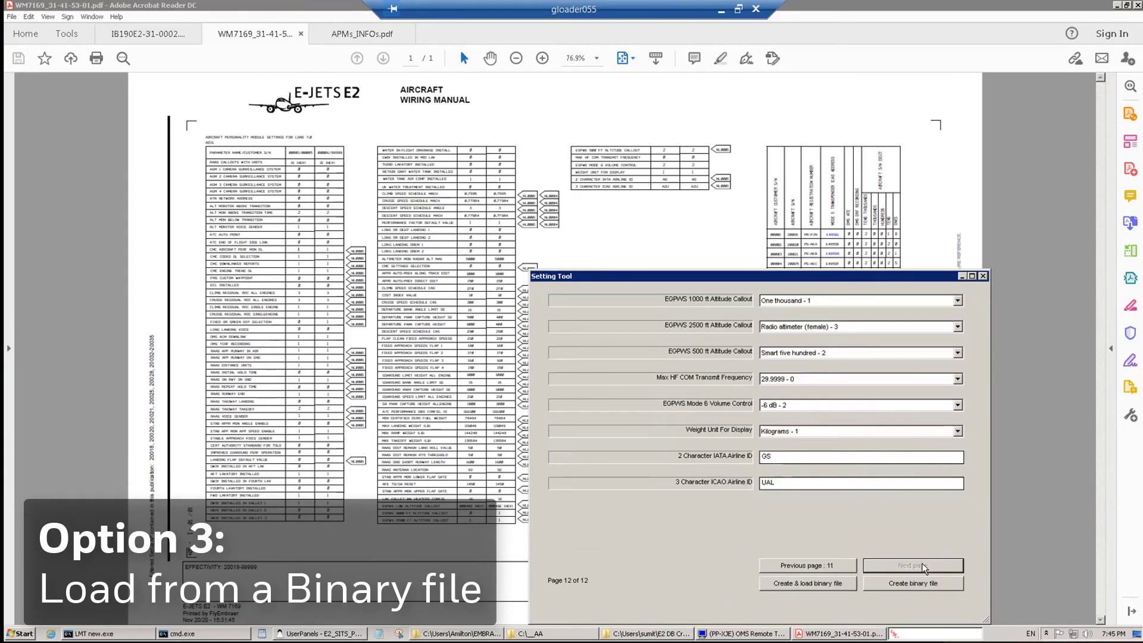
Create the binary file in C:\AA_LOAD_7_0\NEW_APM_SETTINGS\CC with a DR file identifier beginning "apm test"
left_click(912, 583)
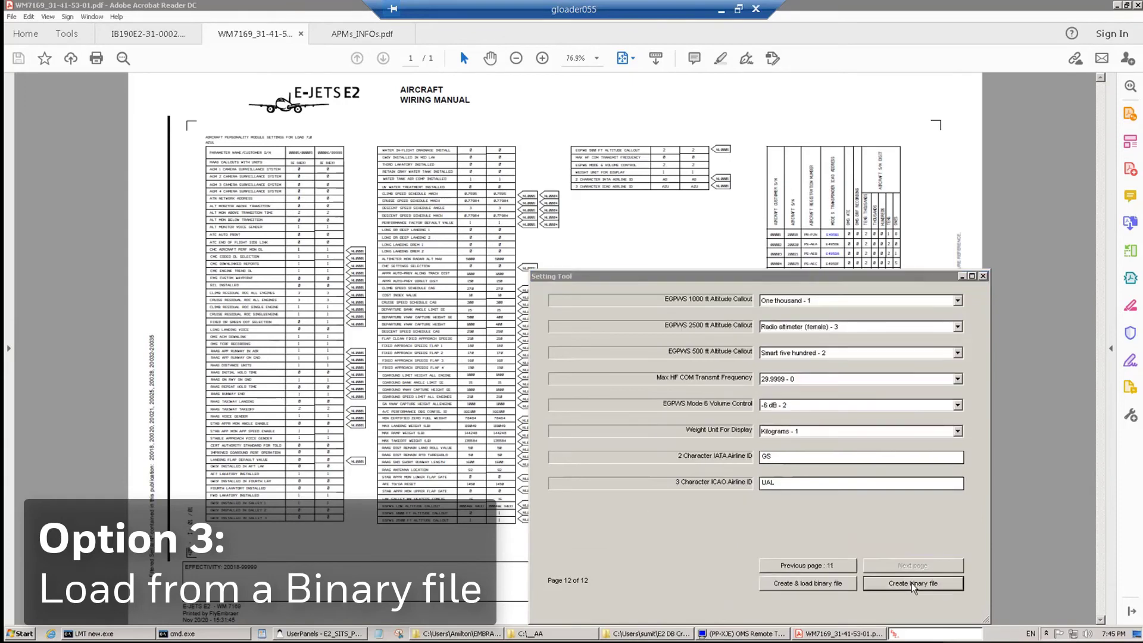
left_click(802, 349)
left_click(727, 429)
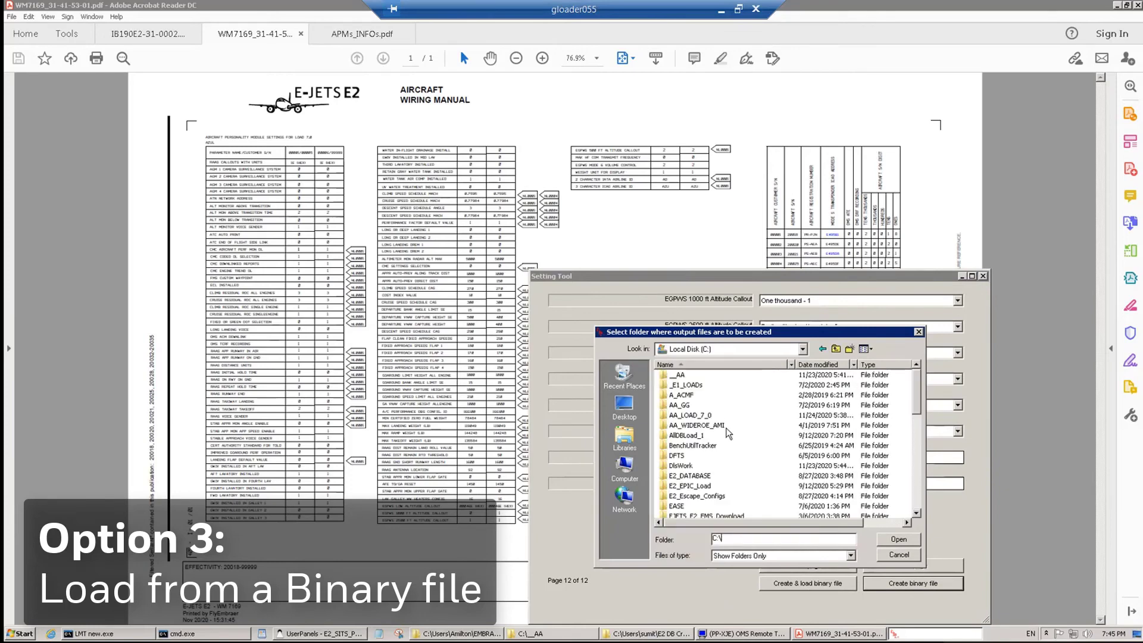
double_click(678, 417)
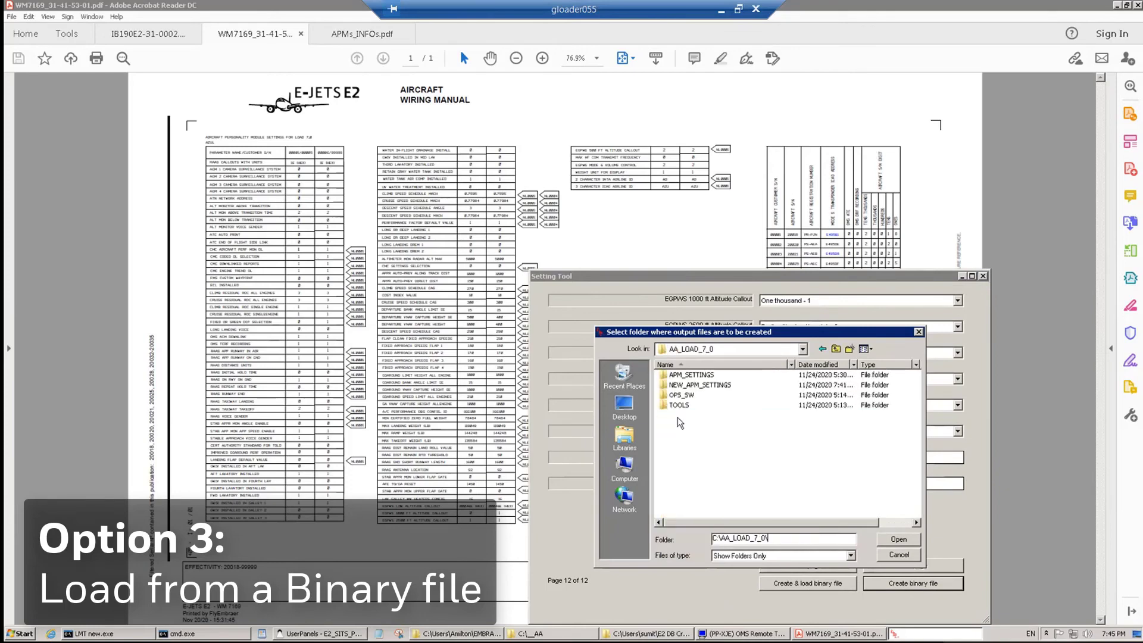
double_click(677, 386)
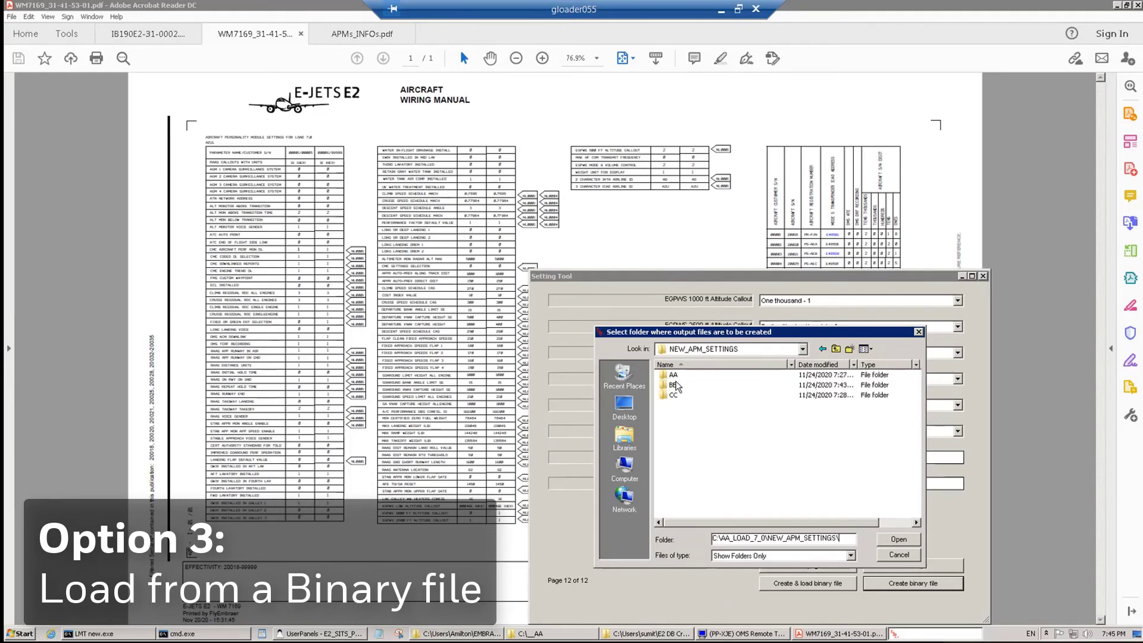
double_click(671, 395)
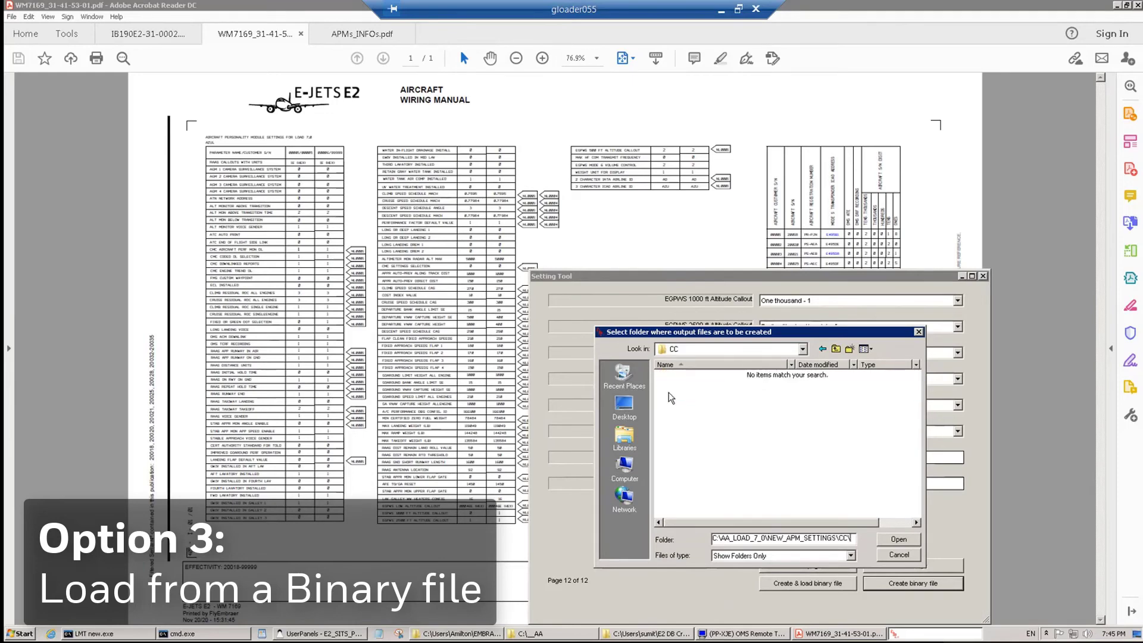
left_click(897, 539)
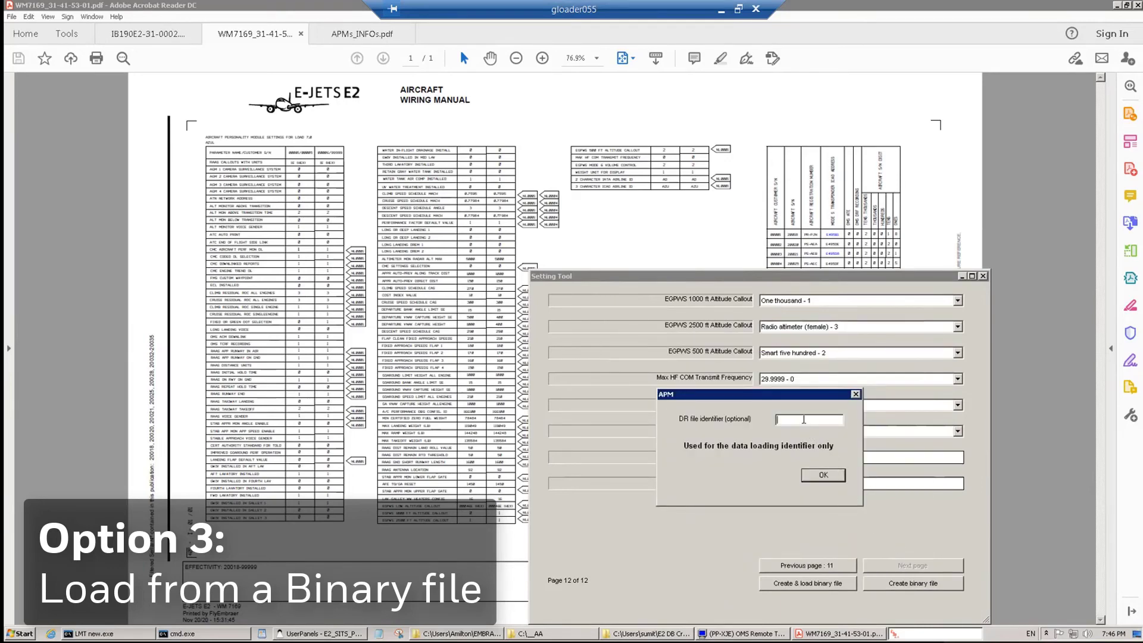
type("apm test")
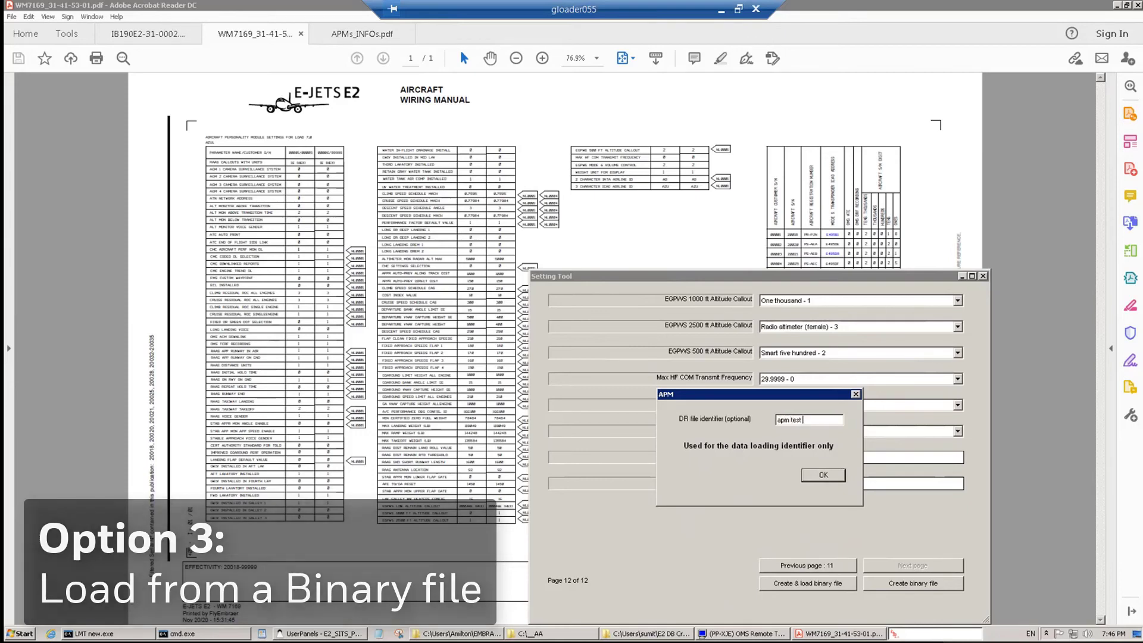
left_click(822, 477)
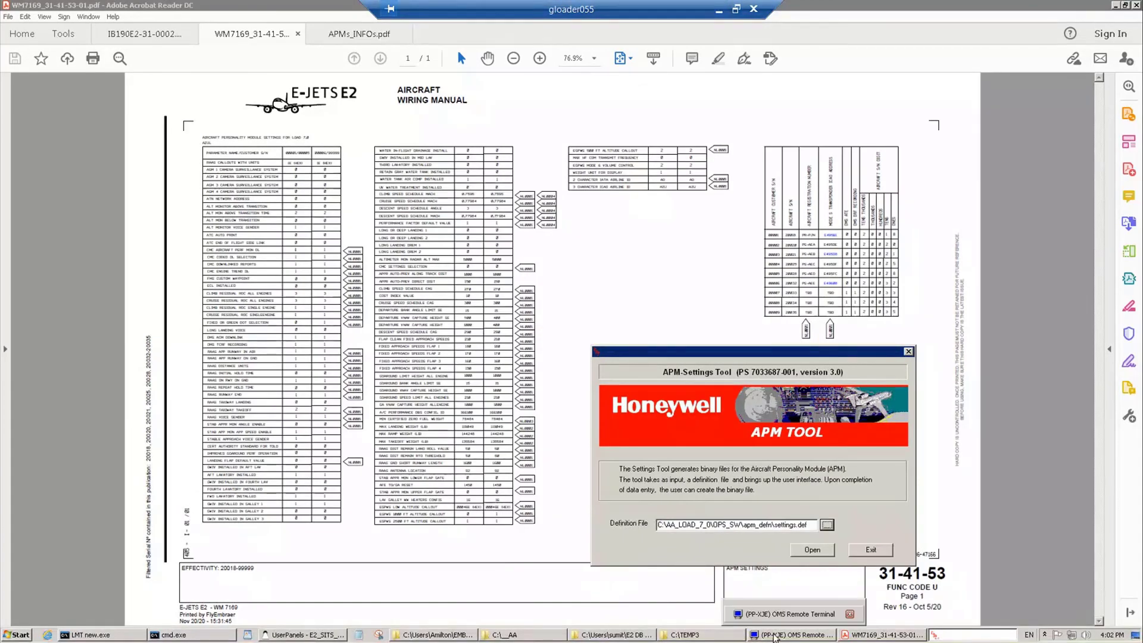
Switch to the OMS Remote Terminal, open the Data Loader and choose the Full Load mode
left_click(775, 636)
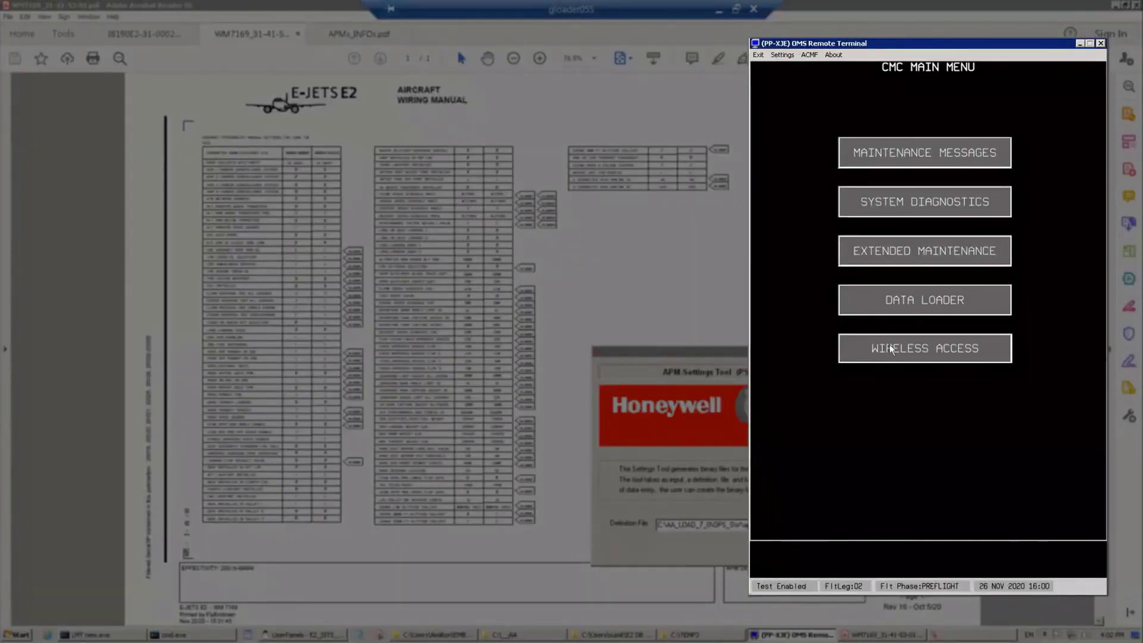
left_click(897, 309)
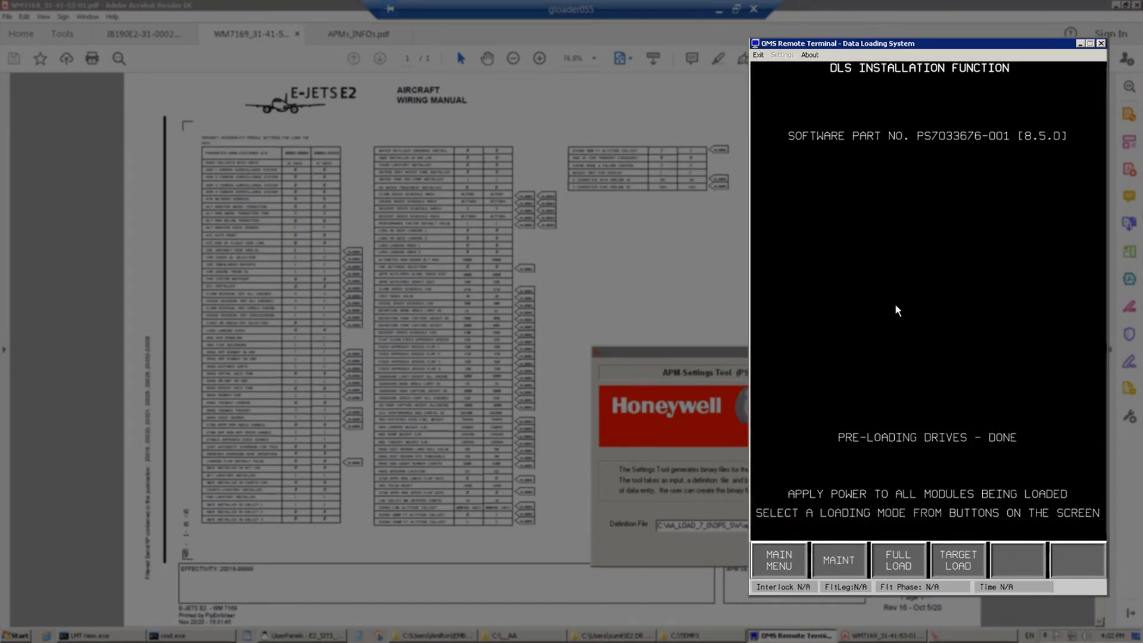
left_click(897, 564)
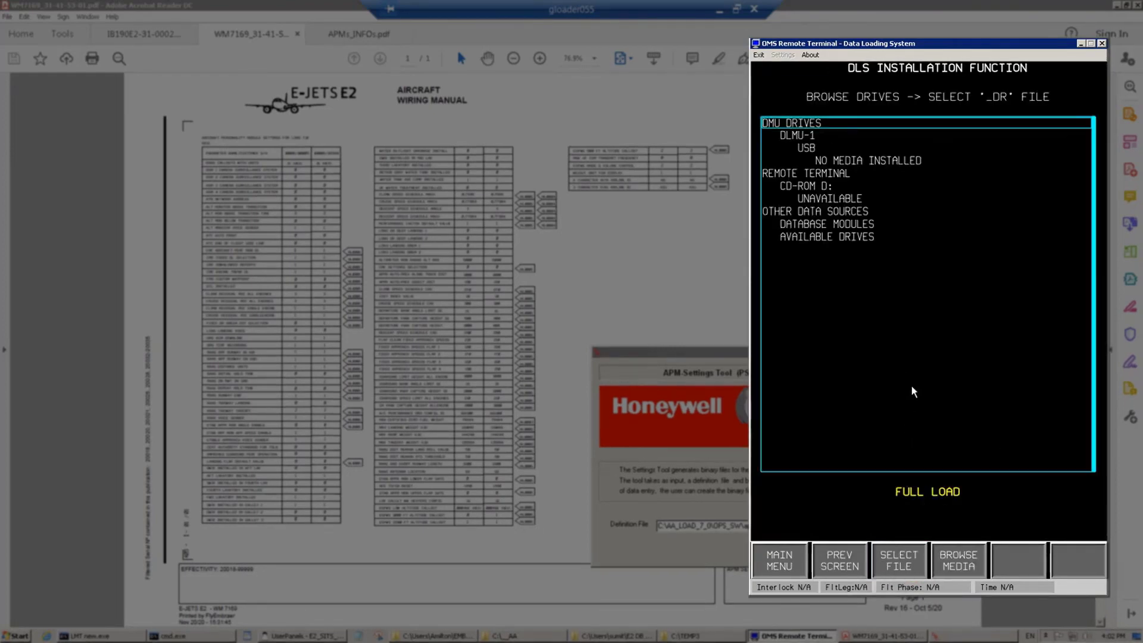
Expand the available drives under the other data sources and open hard drive C:
key("Down")
key("Down")
key("Down")
key("Down")
key("Down")
key("Down")
key("Down")
key("Down")
key("Down")
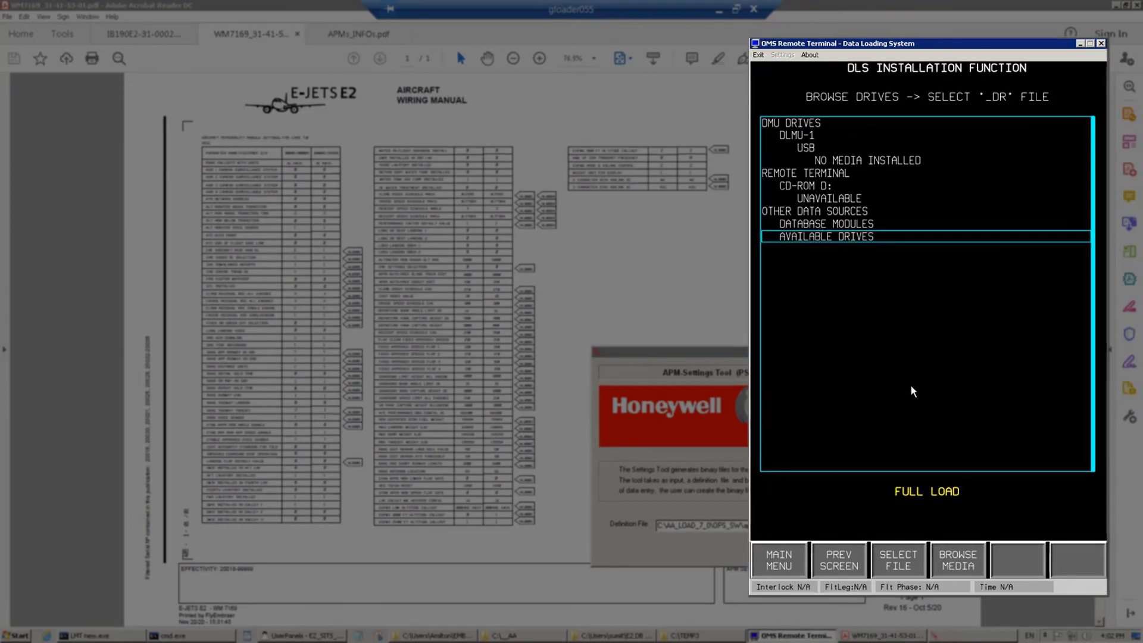
key("Return")
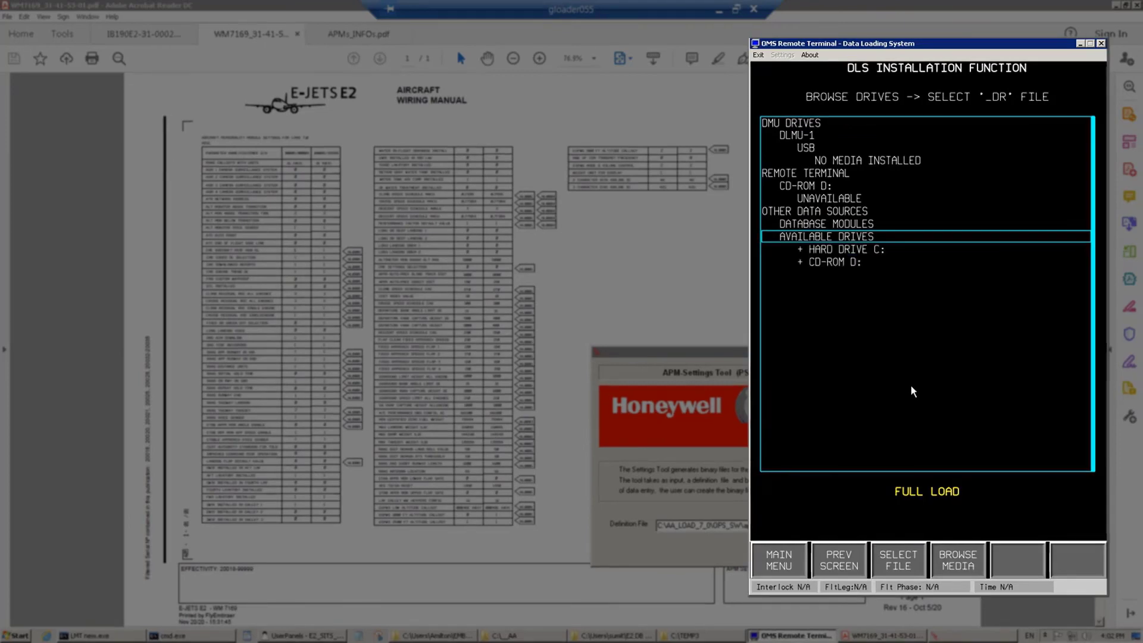
key("Down")
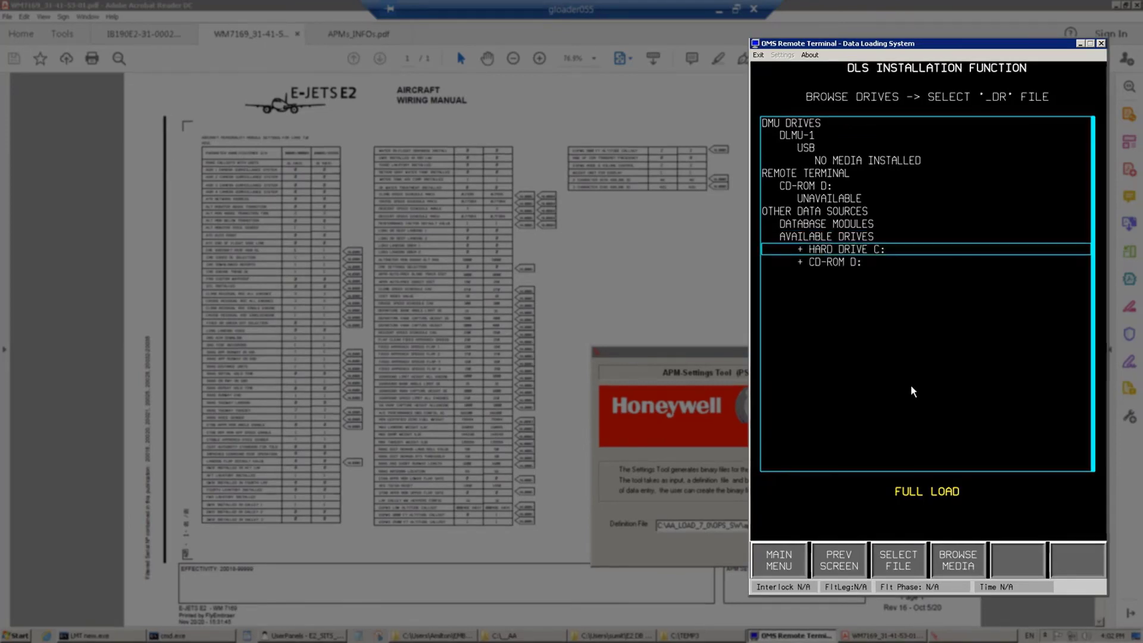
key("Return")
Expand the AA_LOAD_7_0 folder on drive C: and its NEW_APM_SETTINGS subfolder
key("Down")
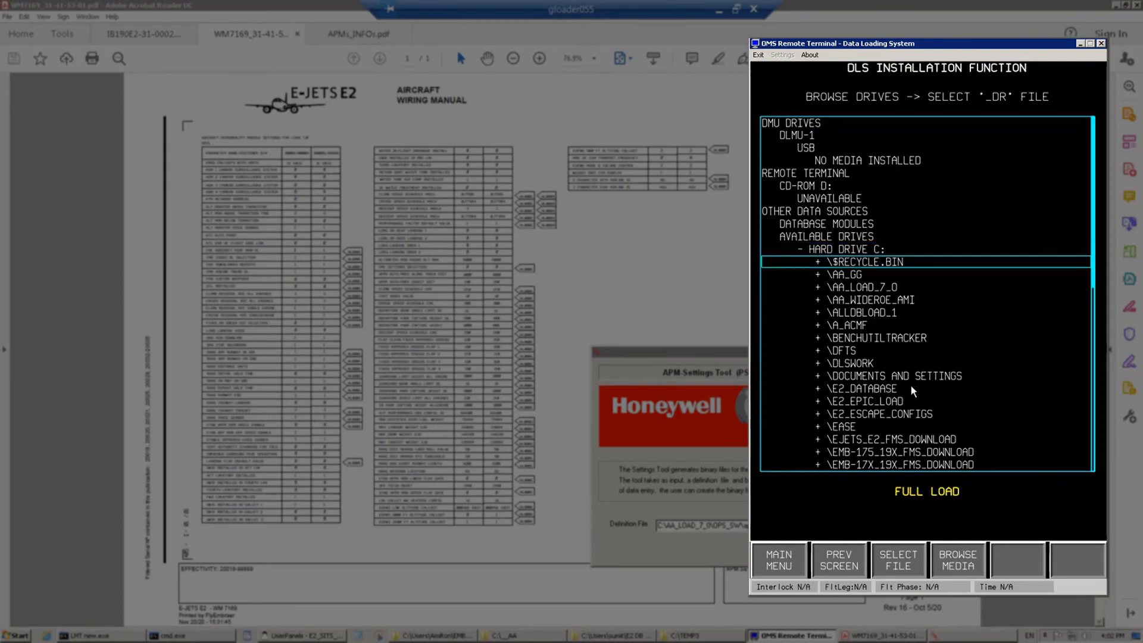
key("Down")
key("Down")
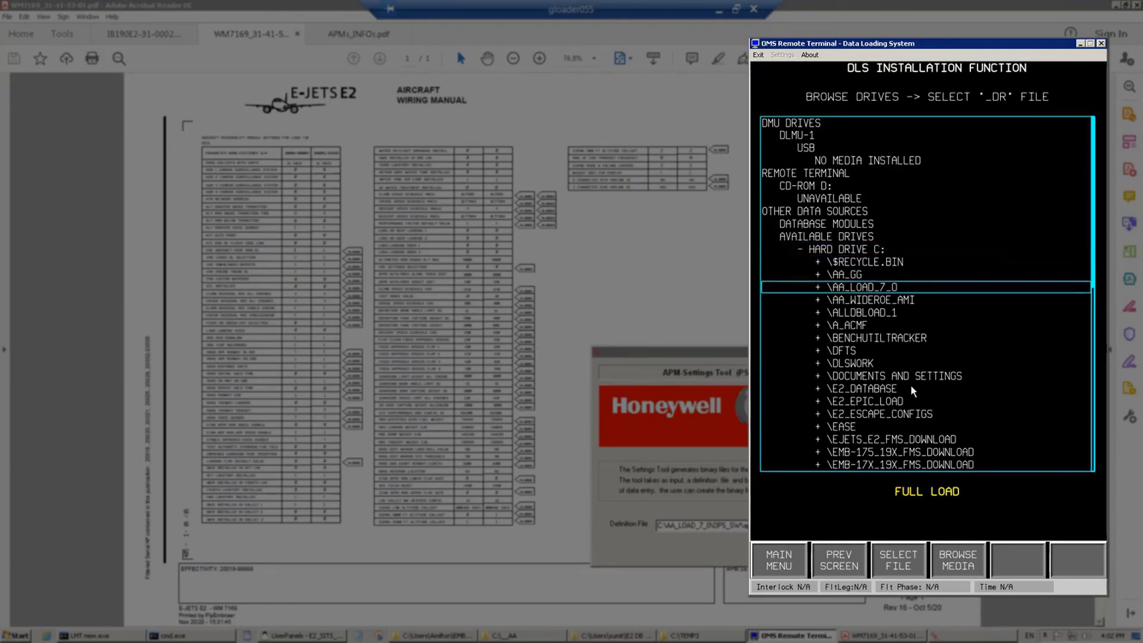
key("Return")
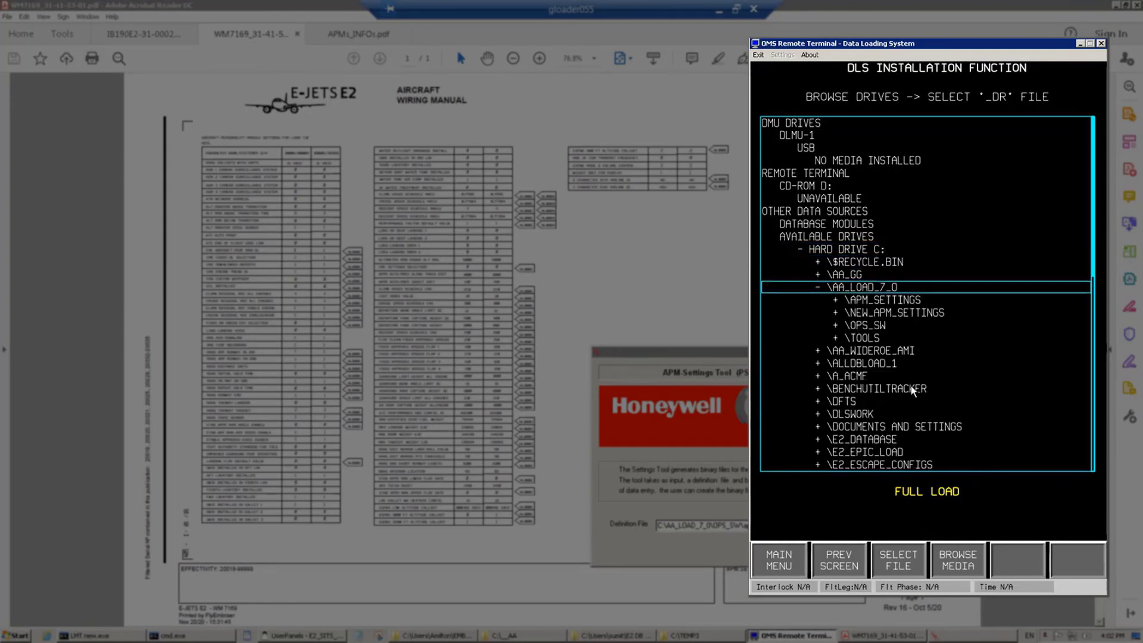
key("Down")
key("Down")
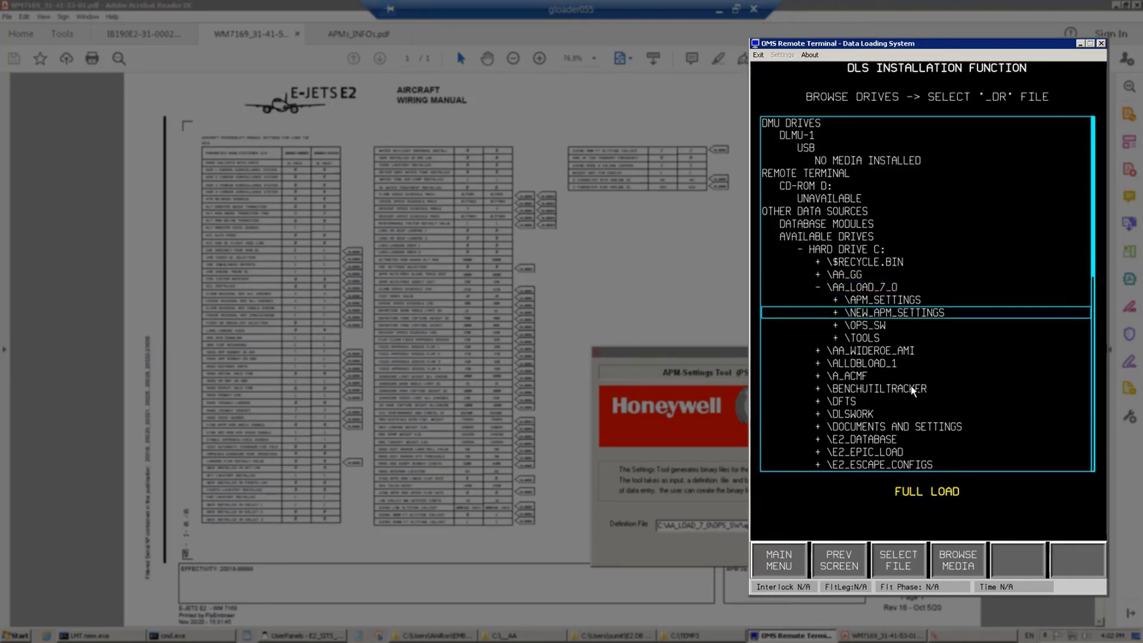
key("Return")
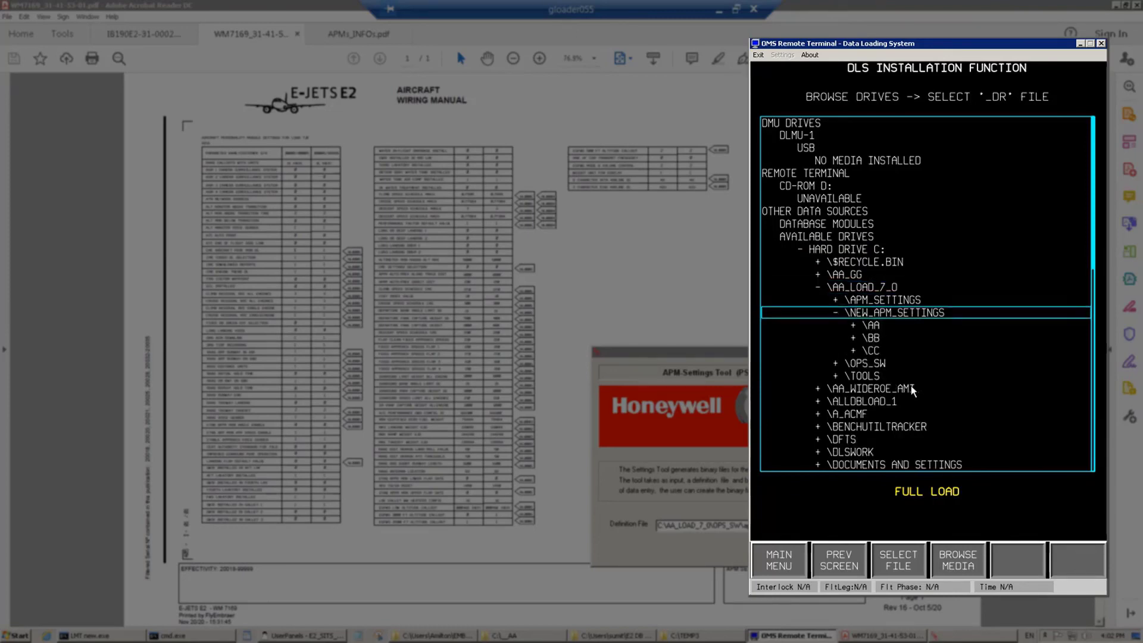
Expand the AA, BB and CC folders under NEW_APM_SETTINGS to list their DR files
key("Down")
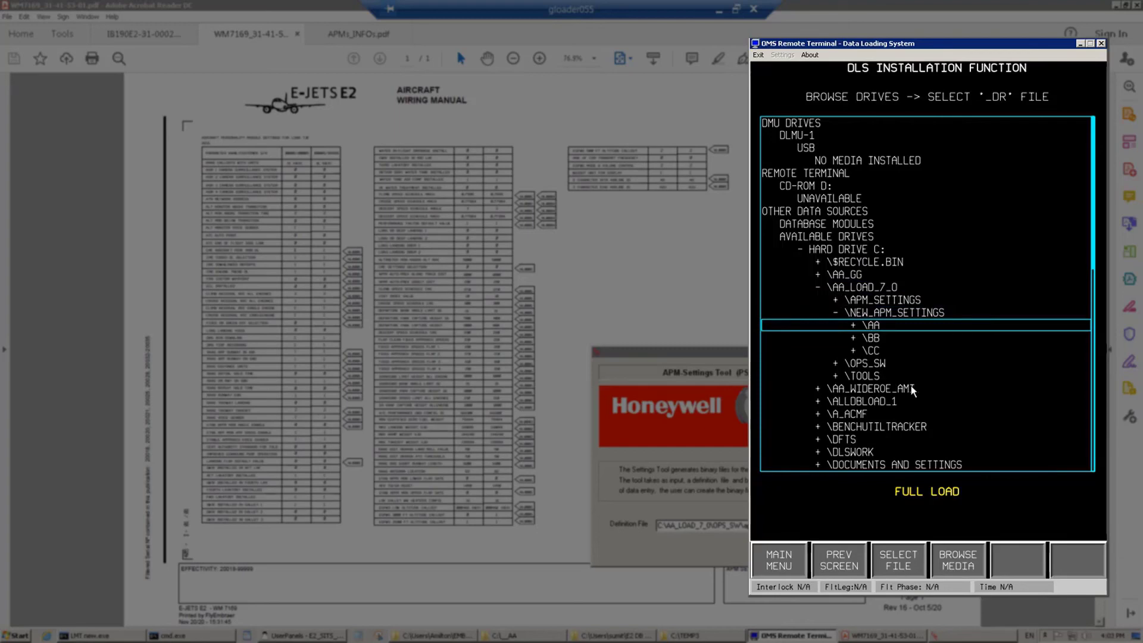
key("Return")
key("Down")
key("Down")
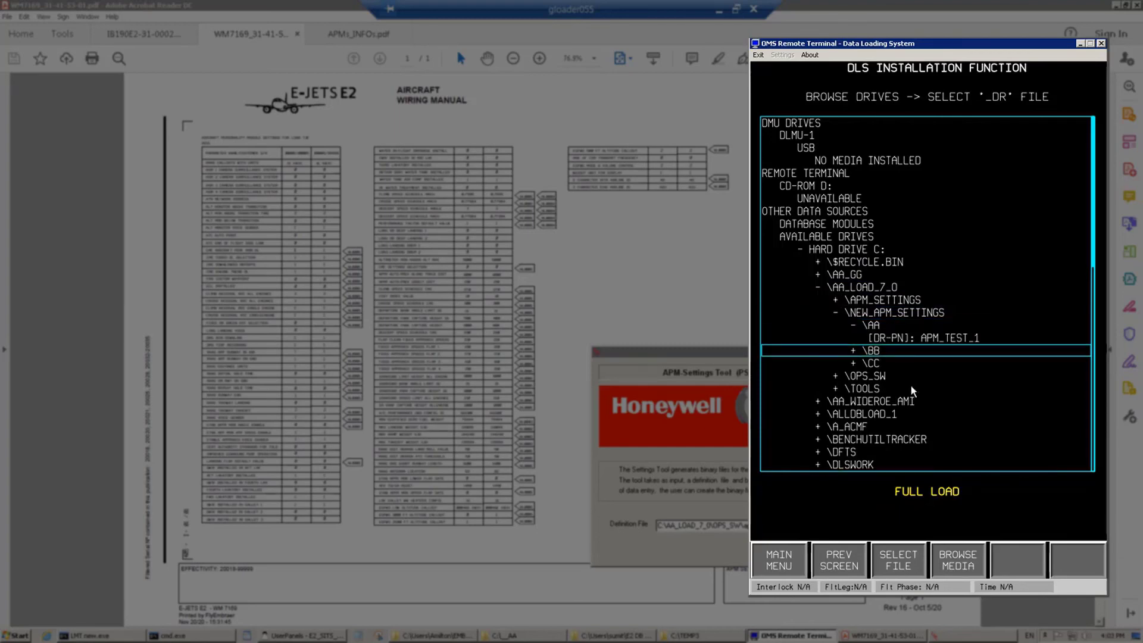
key("Return")
key("Down")
key("Down")
key("Down")
key("Up")
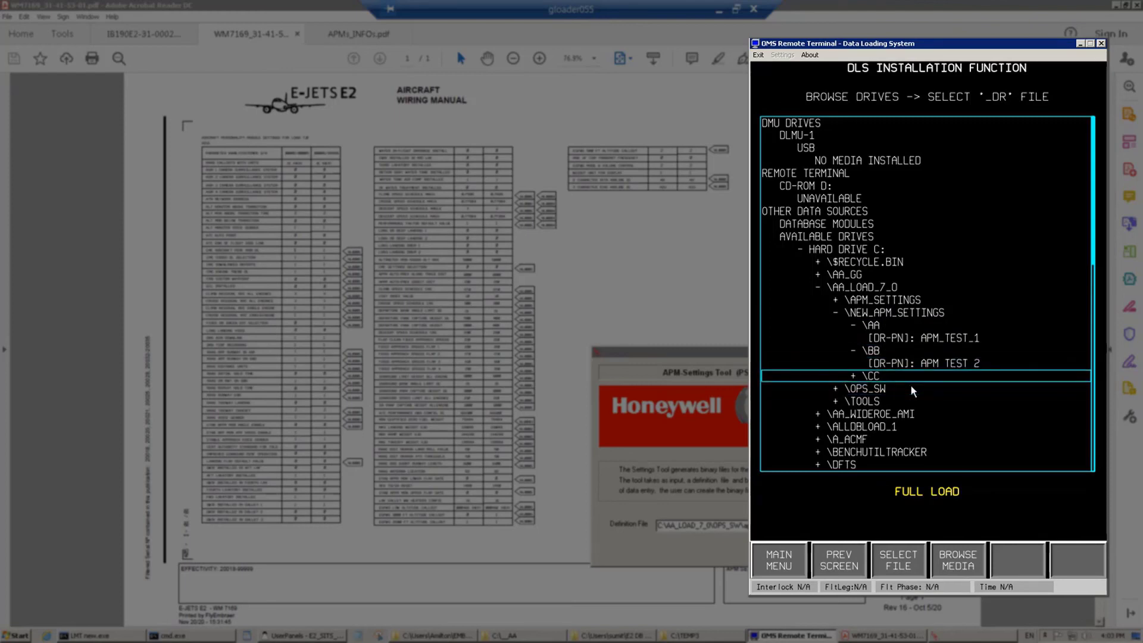
key("Return")
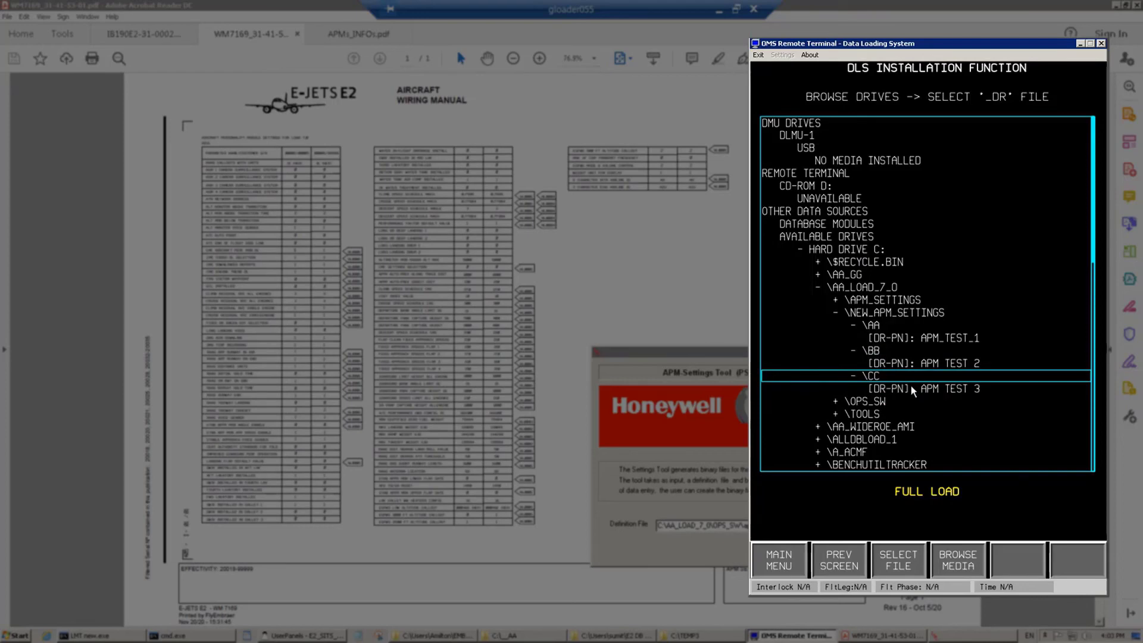
Select the DR file APM TEST 3 in the CC folder and start loading it to the listed modules
key("Up")
key("Up")
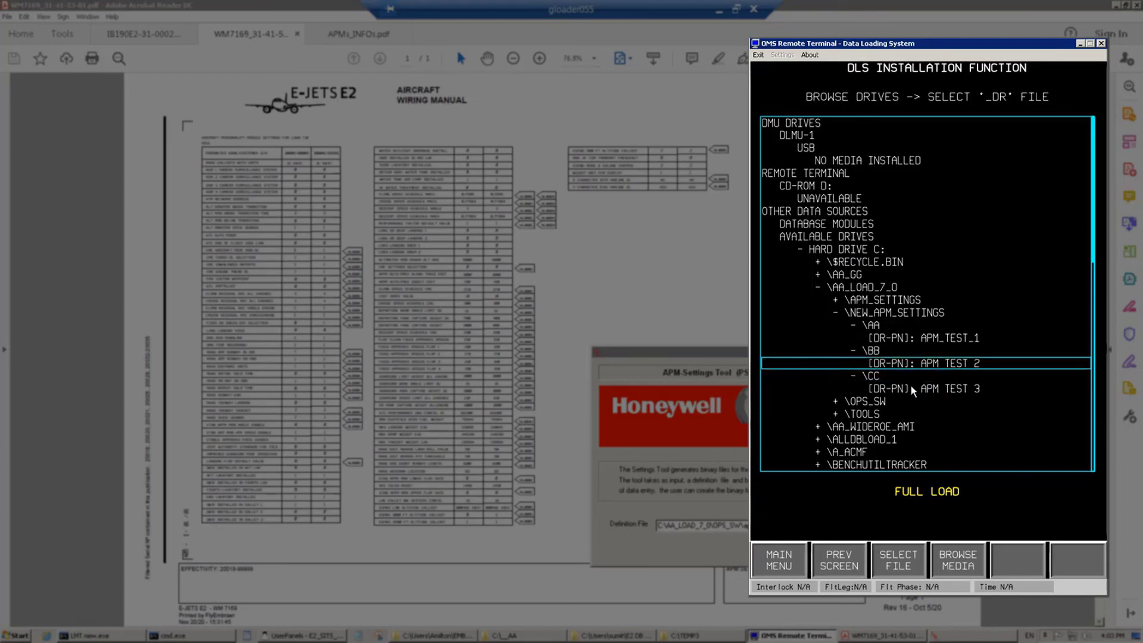
key("Down")
key("Down")
key("Down")
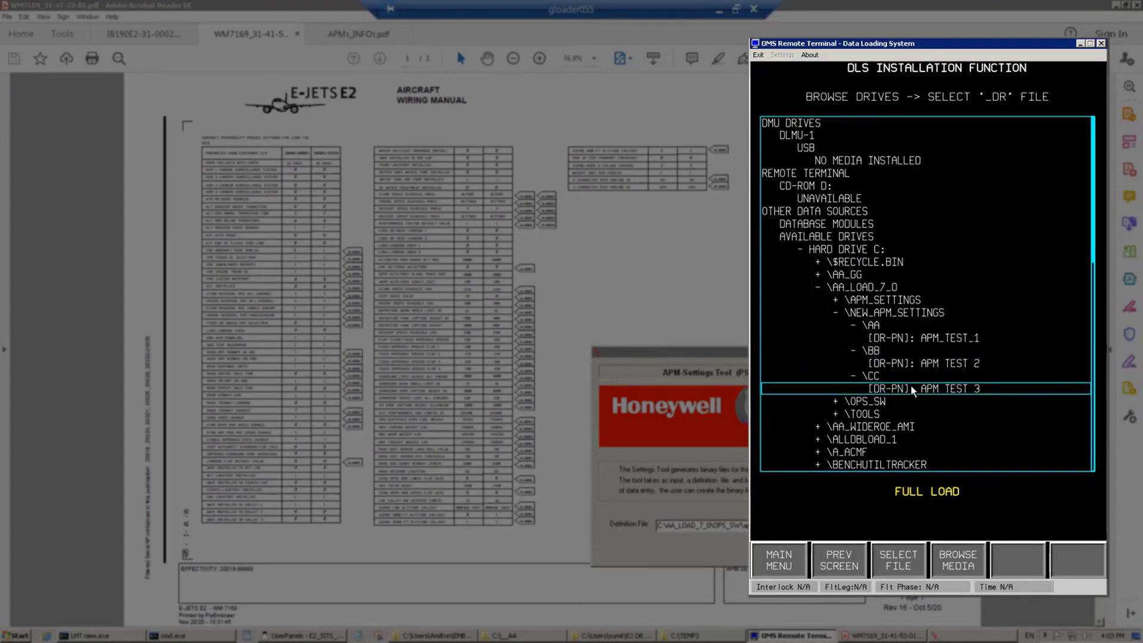
key("Return")
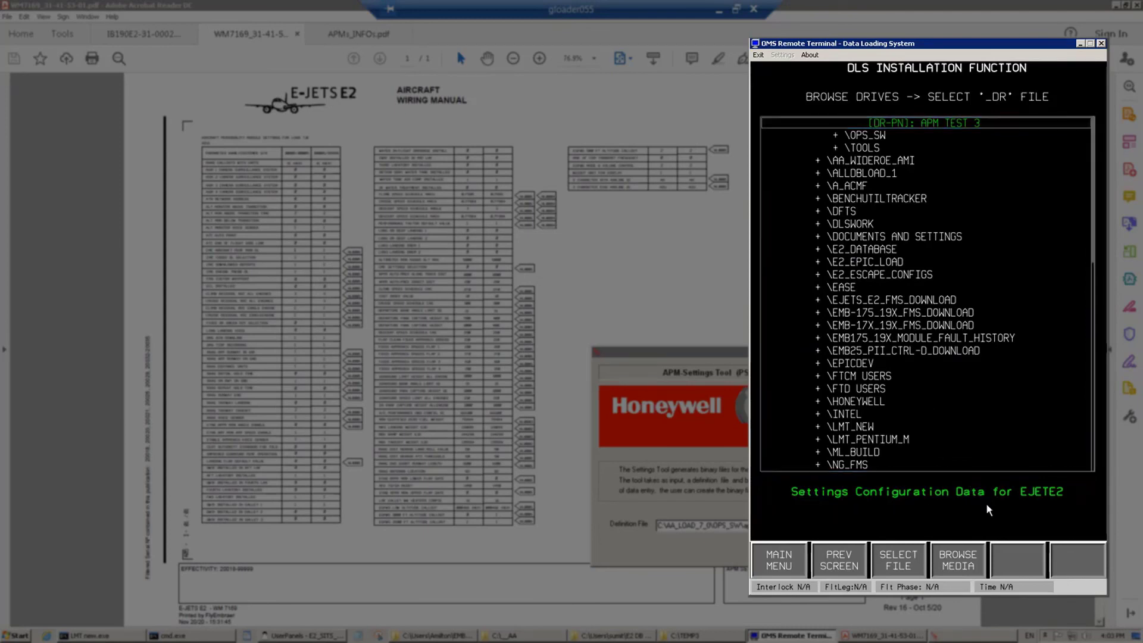
left_click(893, 562)
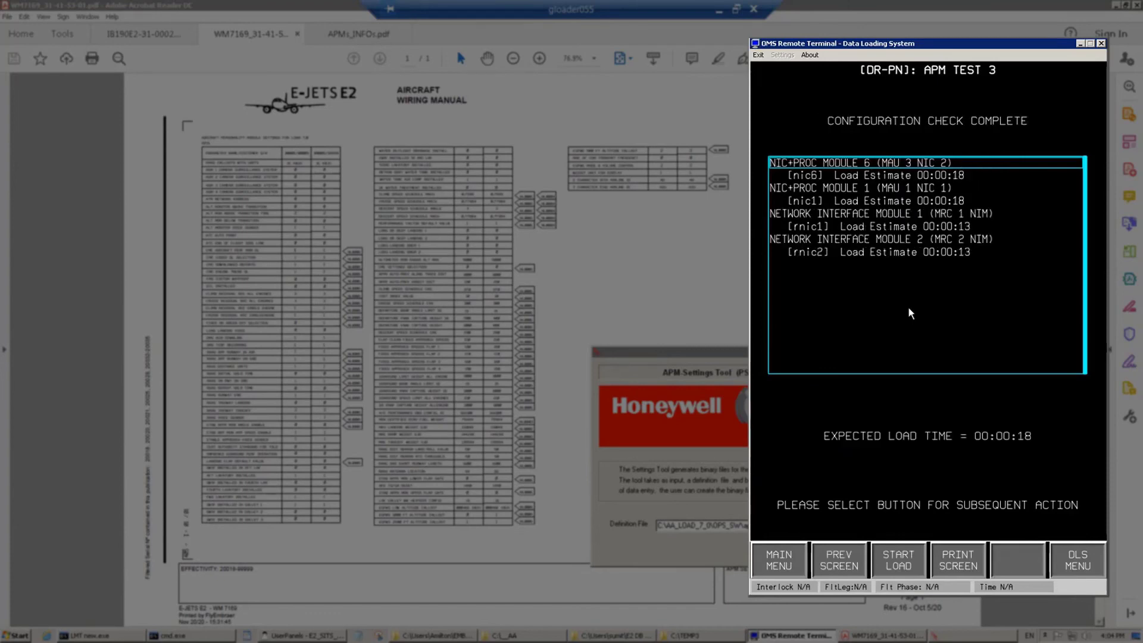
left_click(902, 563)
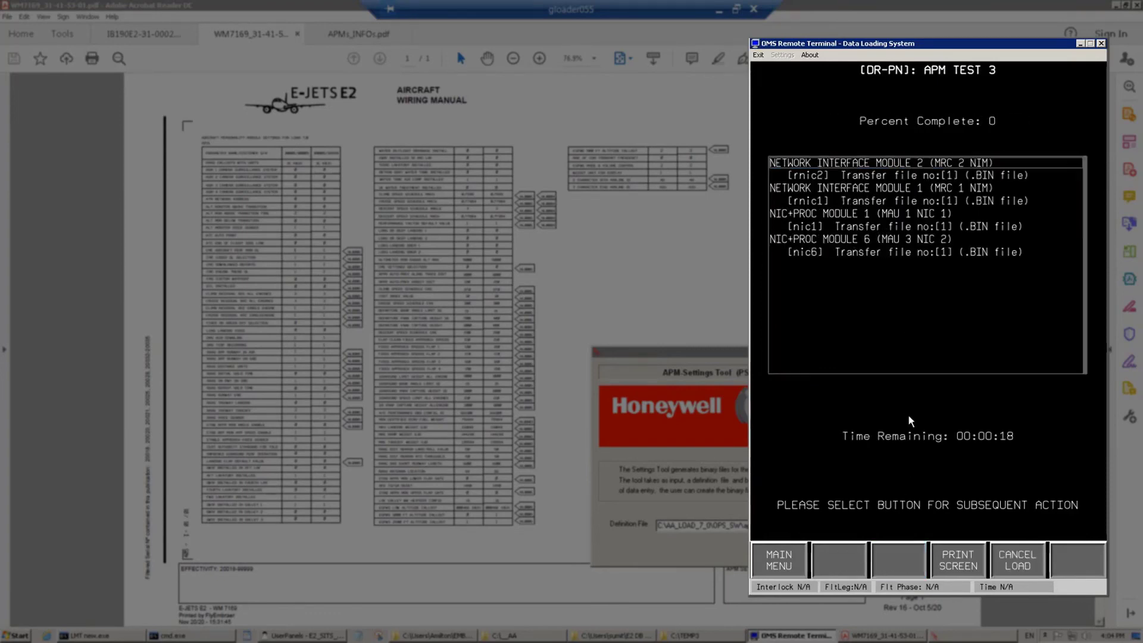